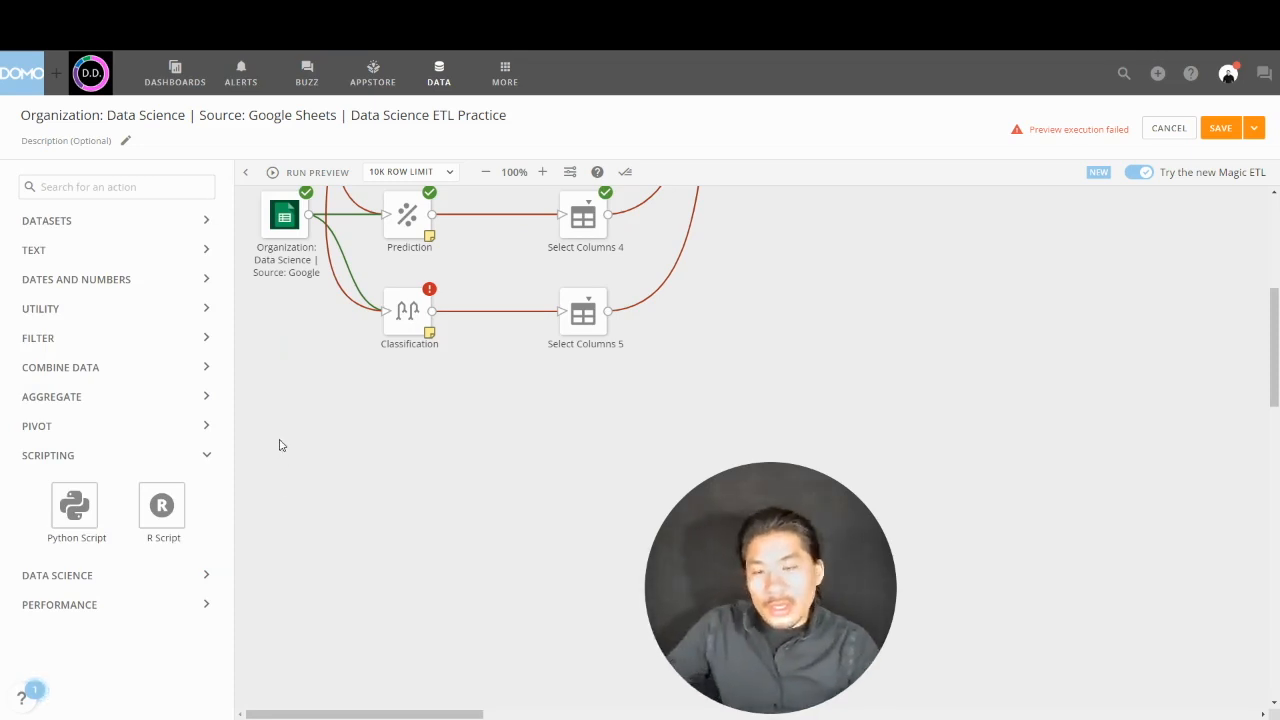
# Step: Add a Python Script tile to the canvas and connect the topmost Google Sheets input dataset to it
pyautogui.moveTo(99, 491); pyautogui.dragTo(412, 405)
pyautogui.click(560, 389)
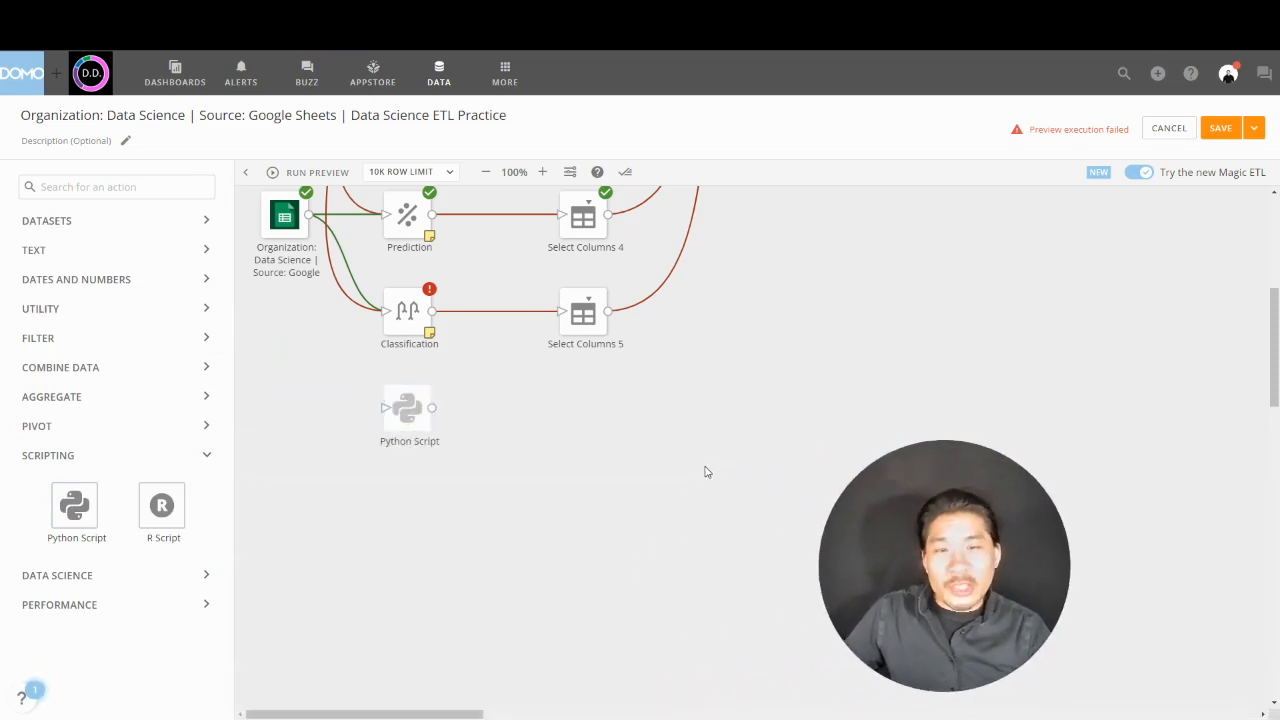
pyautogui.scroll(2, 704, 472)
pyautogui.scroll(2, 704, 470)
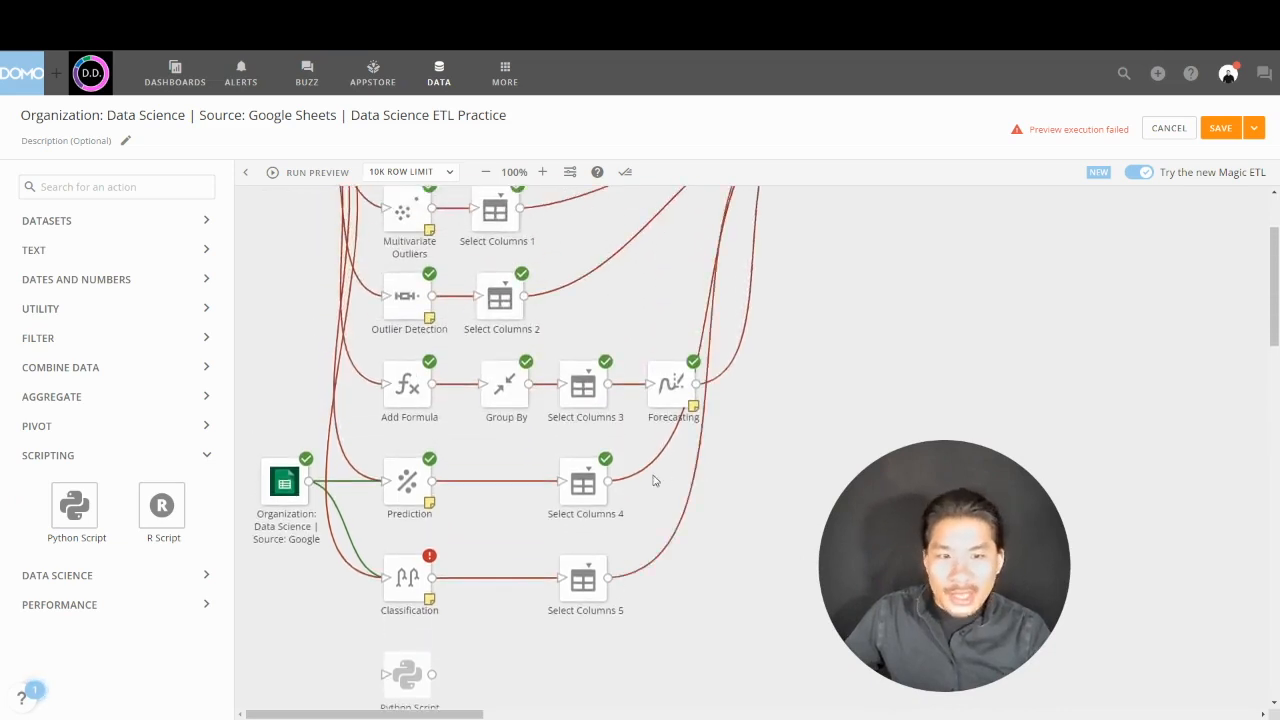
pyautogui.scroll(-2, 652, 480)
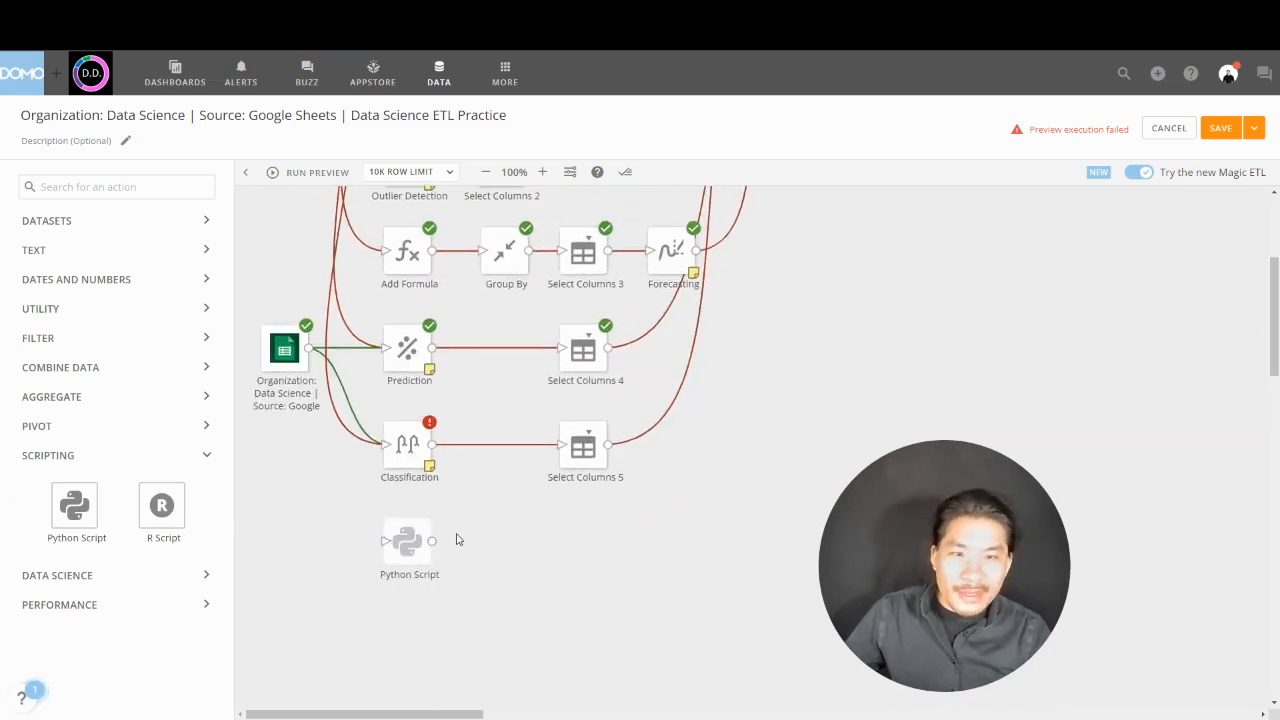
pyautogui.moveTo(405, 550); pyautogui.dragTo(846, 288)
pyautogui.scroll(4, 846, 288)
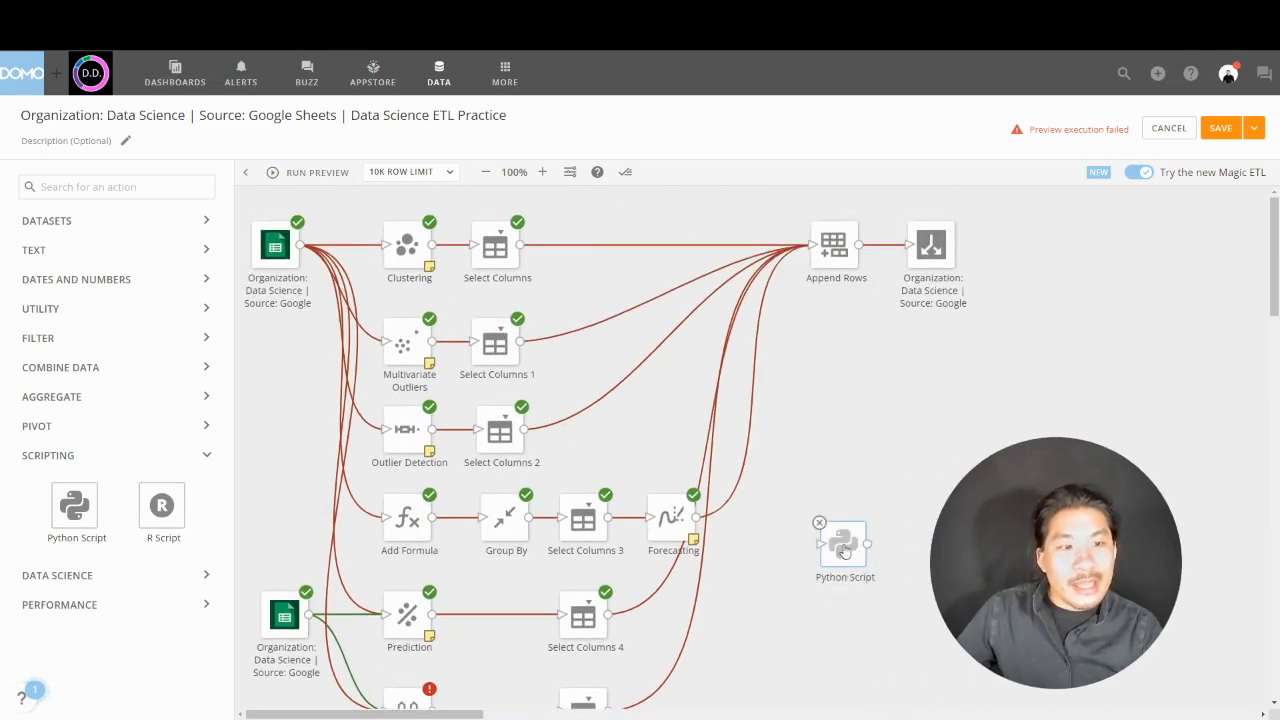
pyautogui.moveTo(843, 544); pyautogui.dragTo(803, 422)
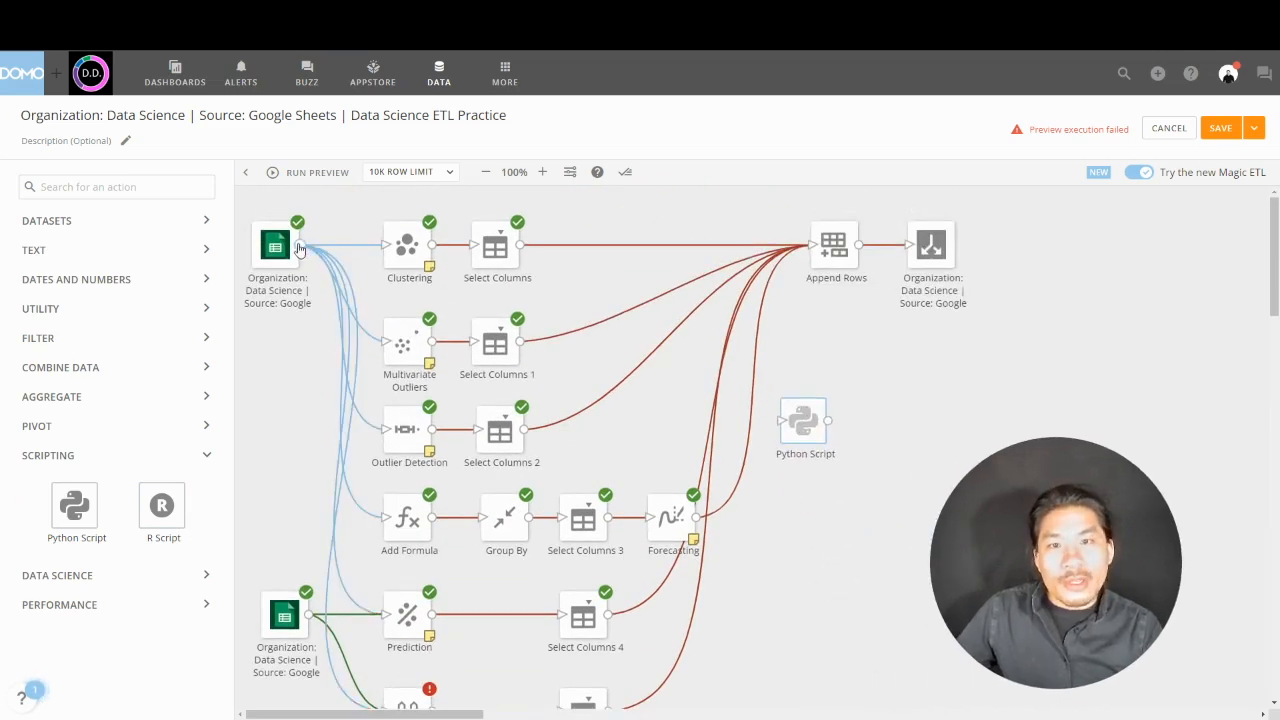
pyautogui.moveTo(301, 247); pyautogui.dragTo(813, 425)
# Step: Move the Python Script tile directly below the Classification tile, aligned with that column of tiles
pyautogui.scroll(-2, 813, 425)
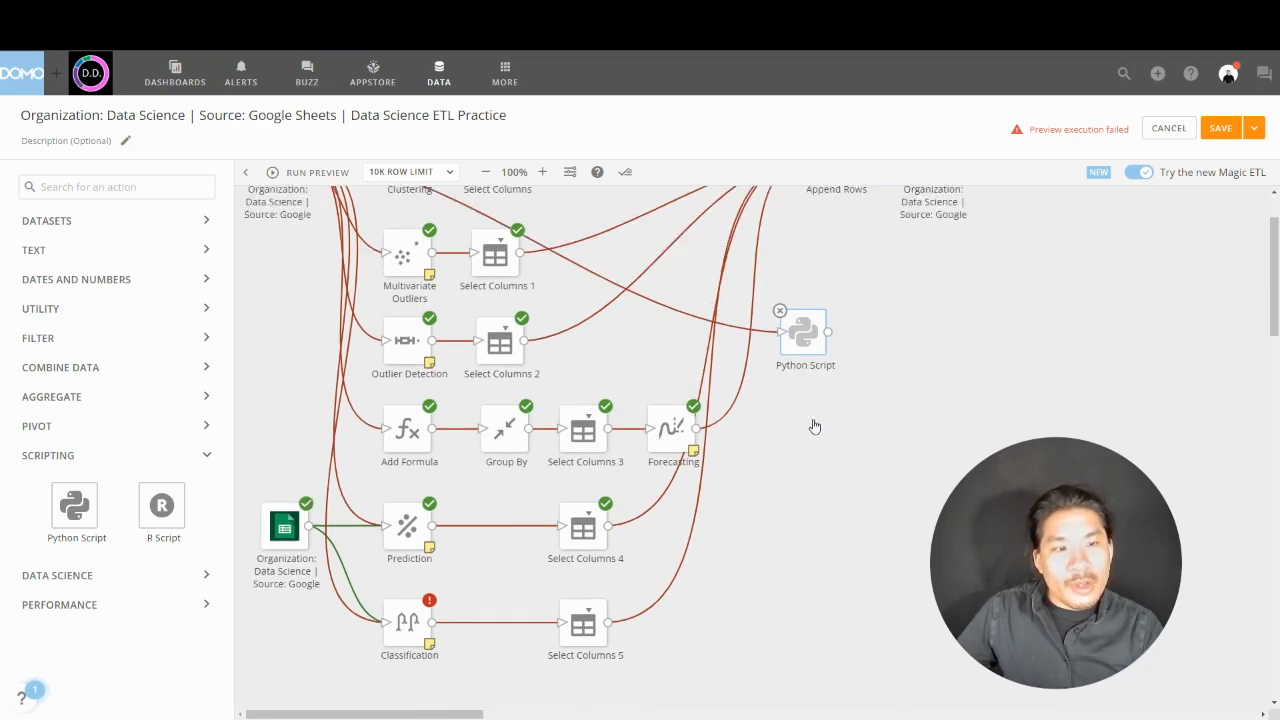
pyautogui.moveTo(805, 301); pyautogui.dragTo(407, 673)
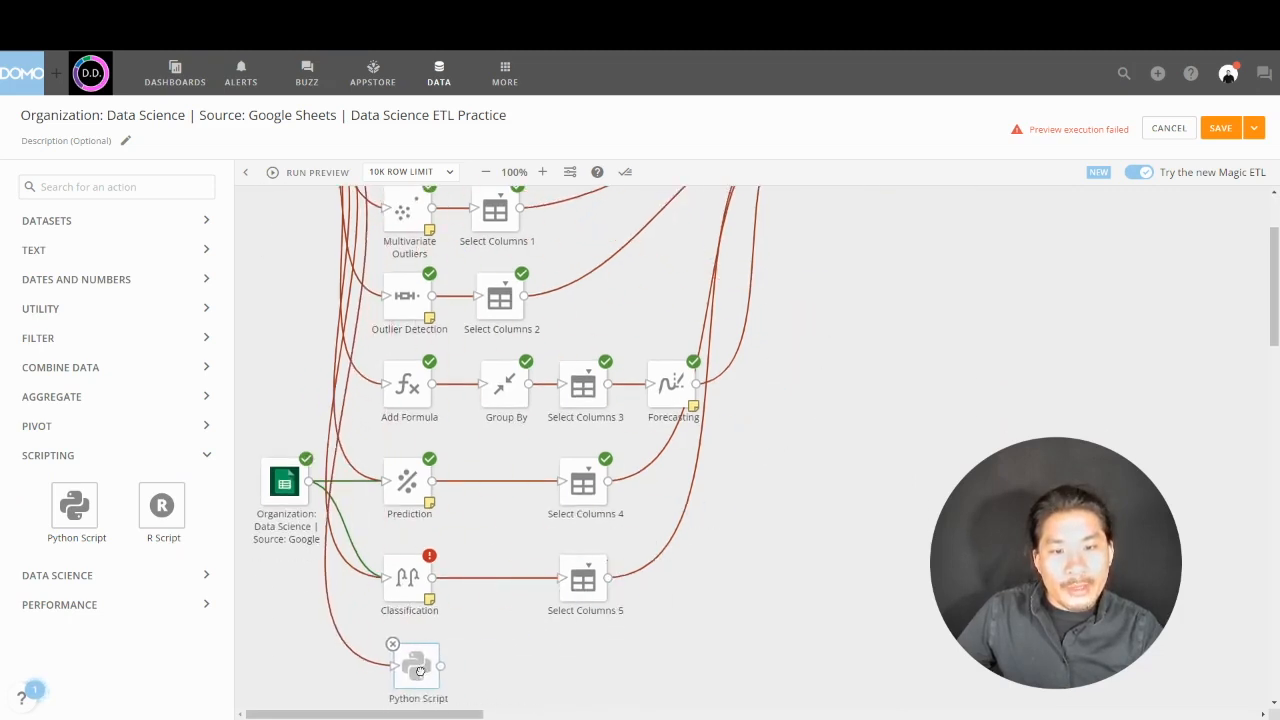
pyautogui.scroll(-3, 749, 600)
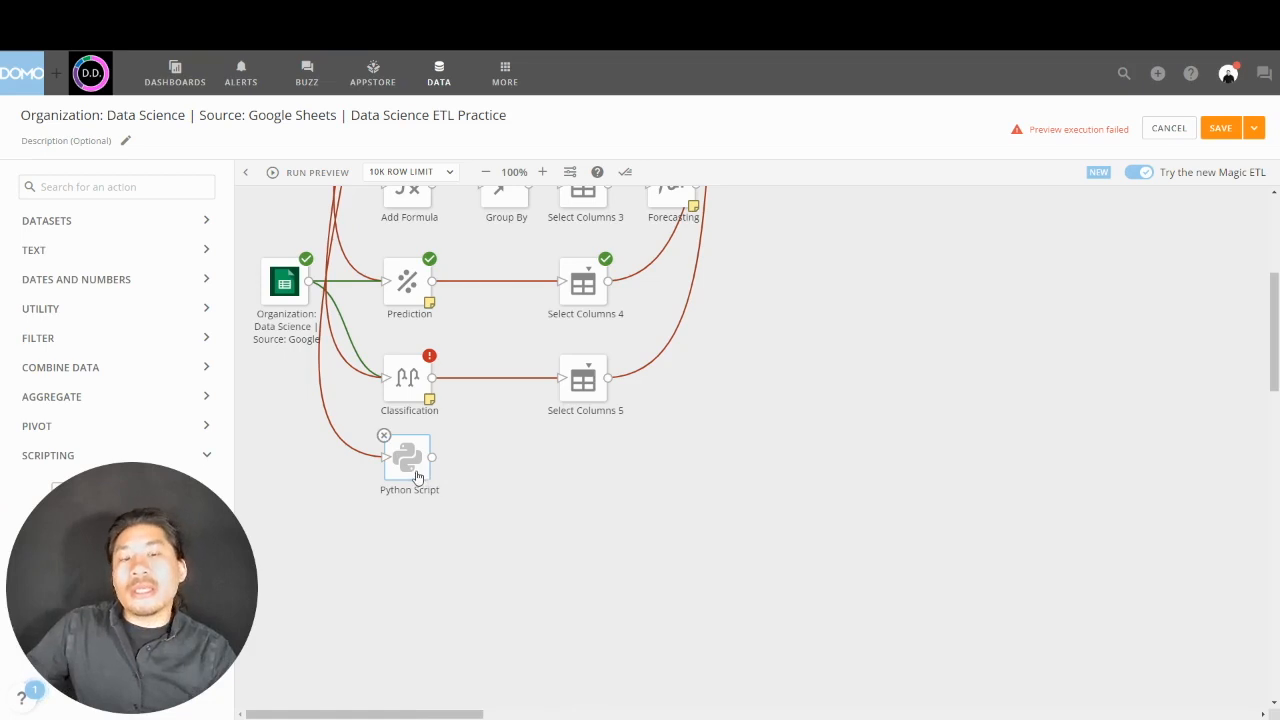
pyautogui.moveTo(425, 482); pyautogui.dragTo(418, 489)
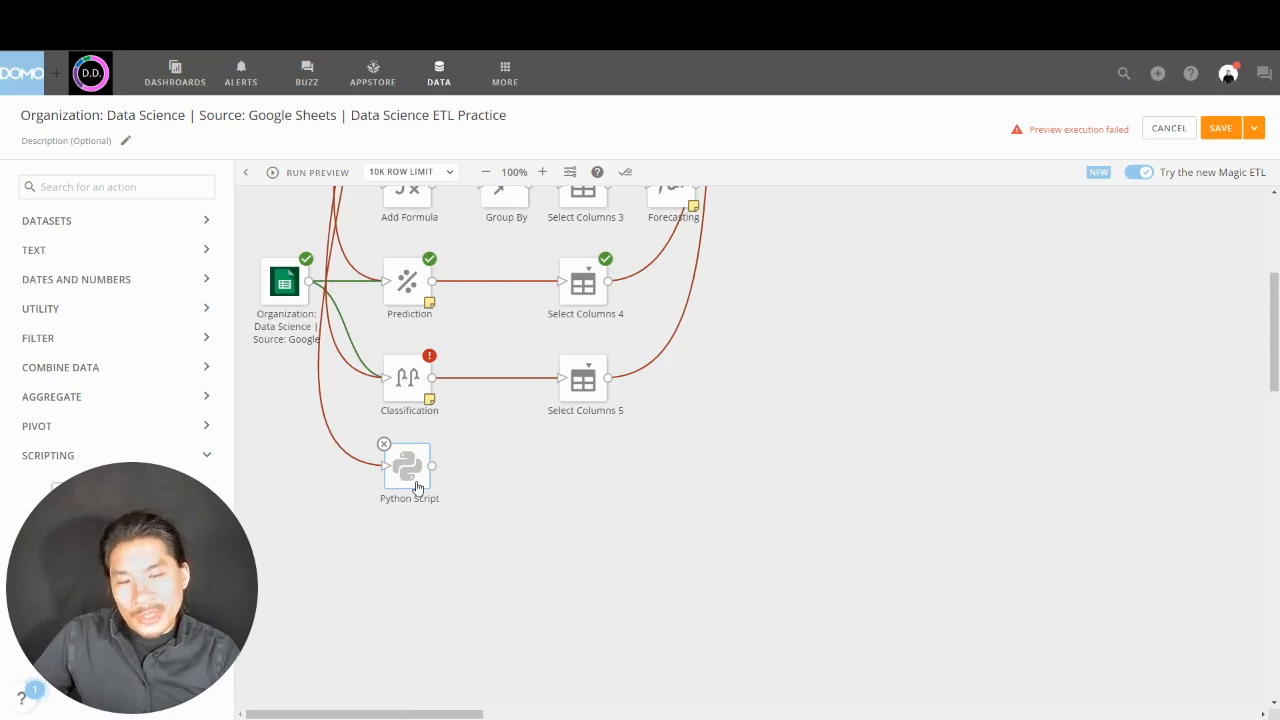
# Step: Open the Python Script tile for editing and set its environment to Domo 2.0
pyautogui.click(418, 487)
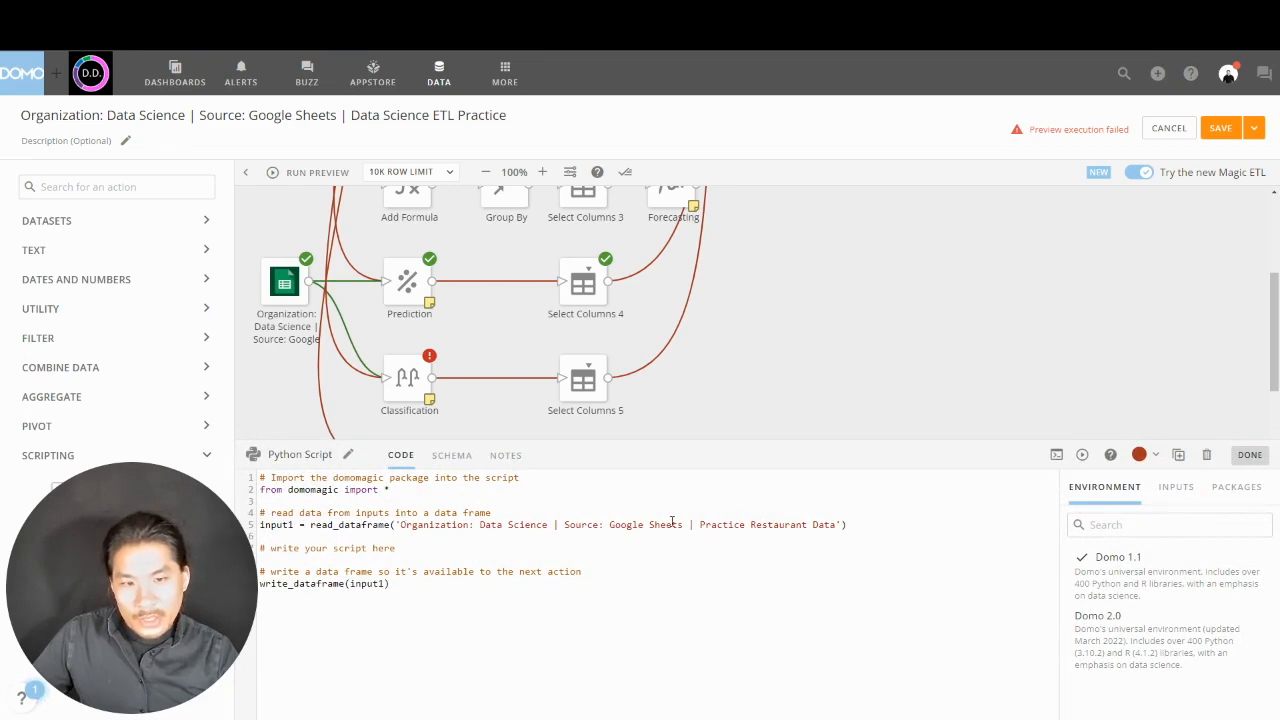
pyautogui.scroll(-3, 729, 420)
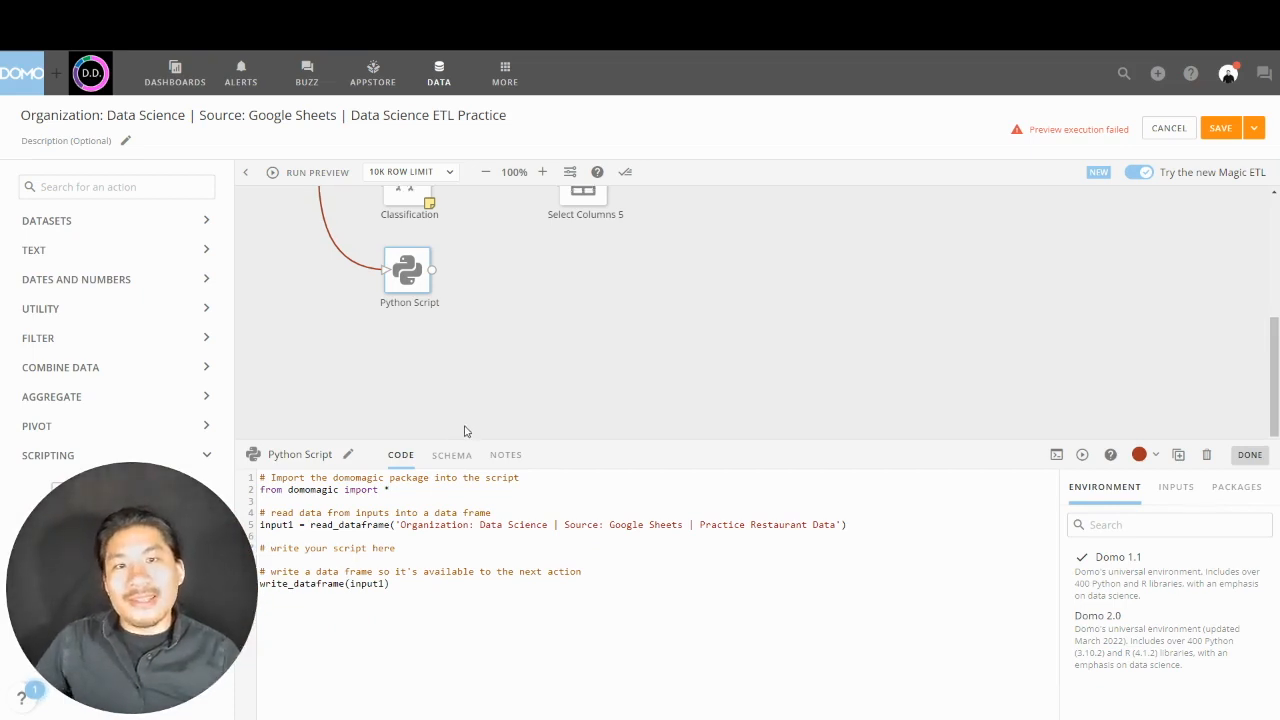
pyautogui.scroll(5, 466, 351)
pyautogui.scroll(-5, 465, 230)
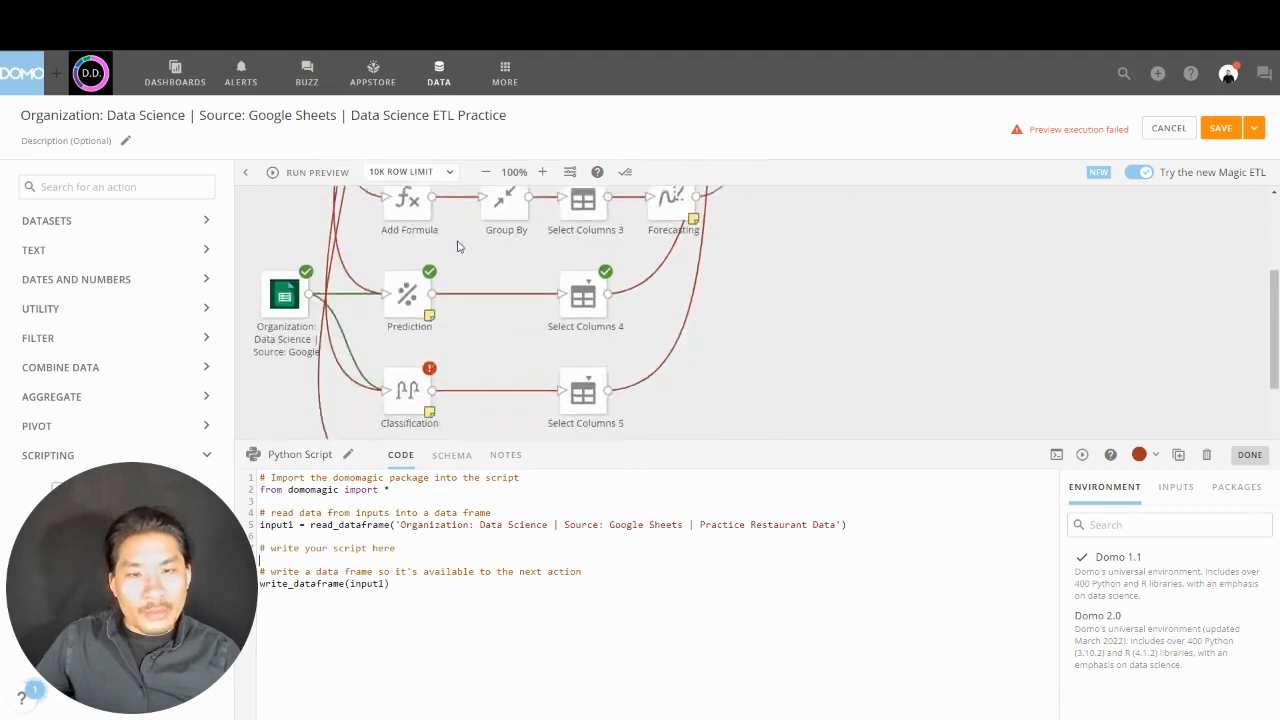
pyautogui.scroll(-2, 451, 262)
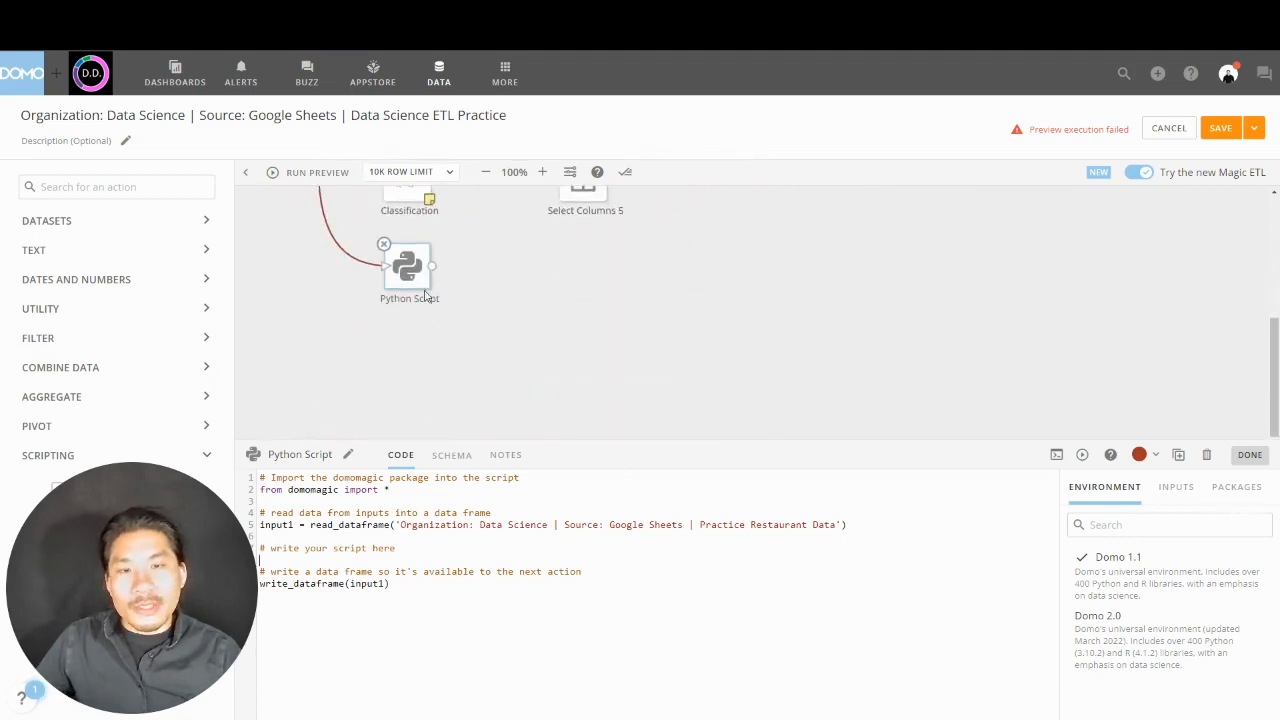
pyautogui.click(371, 555)
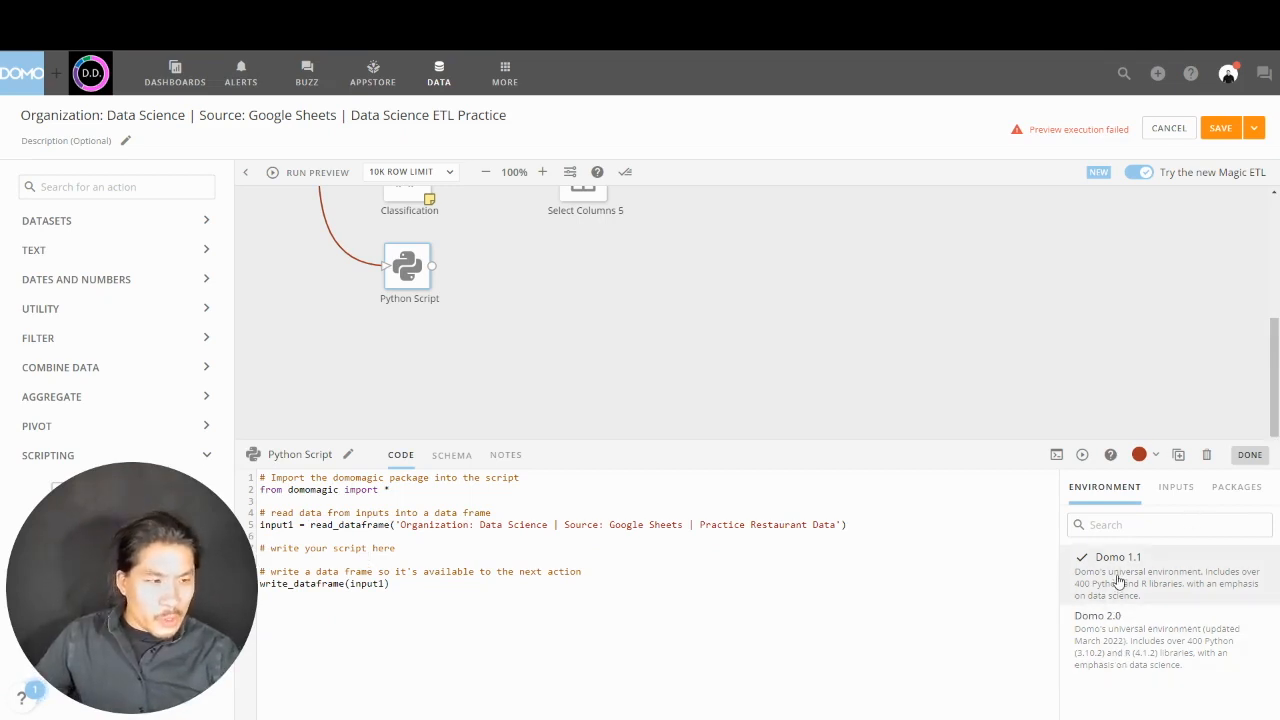
pyautogui.click(1108, 648)
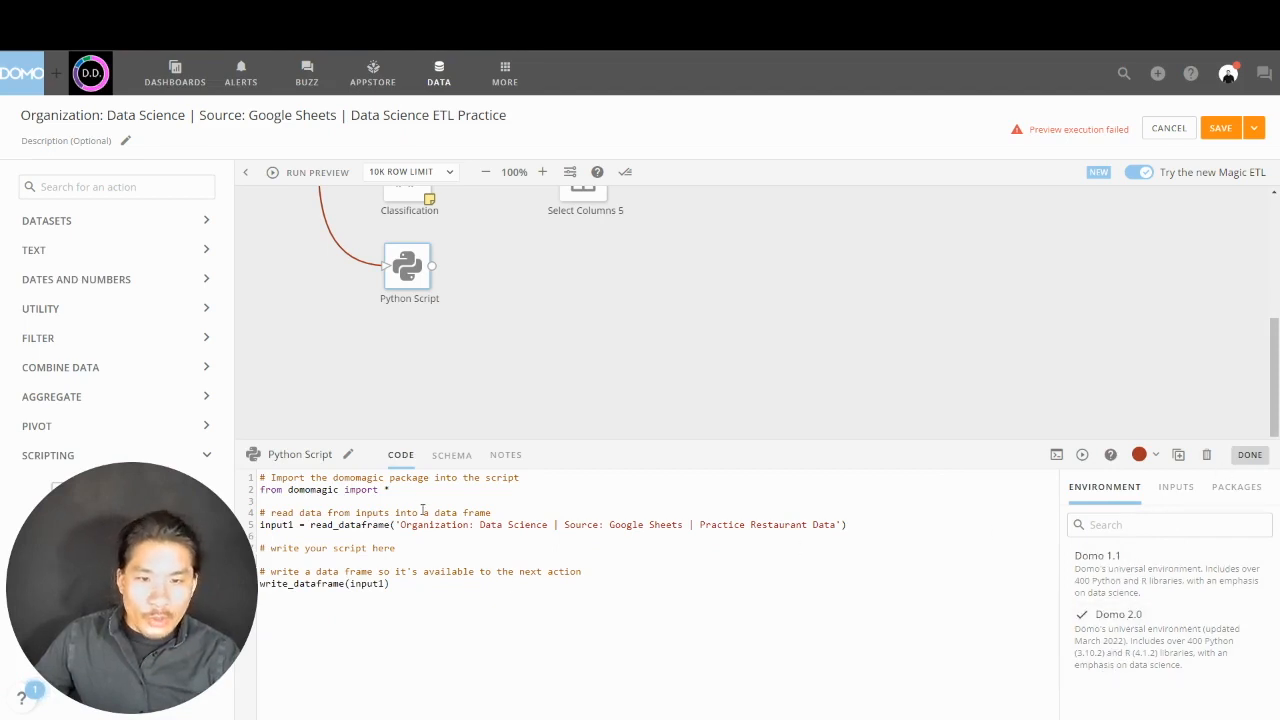
# Step: Search the script's available packages for pandas and add its import line to the code
pyautogui.click(1238, 487)
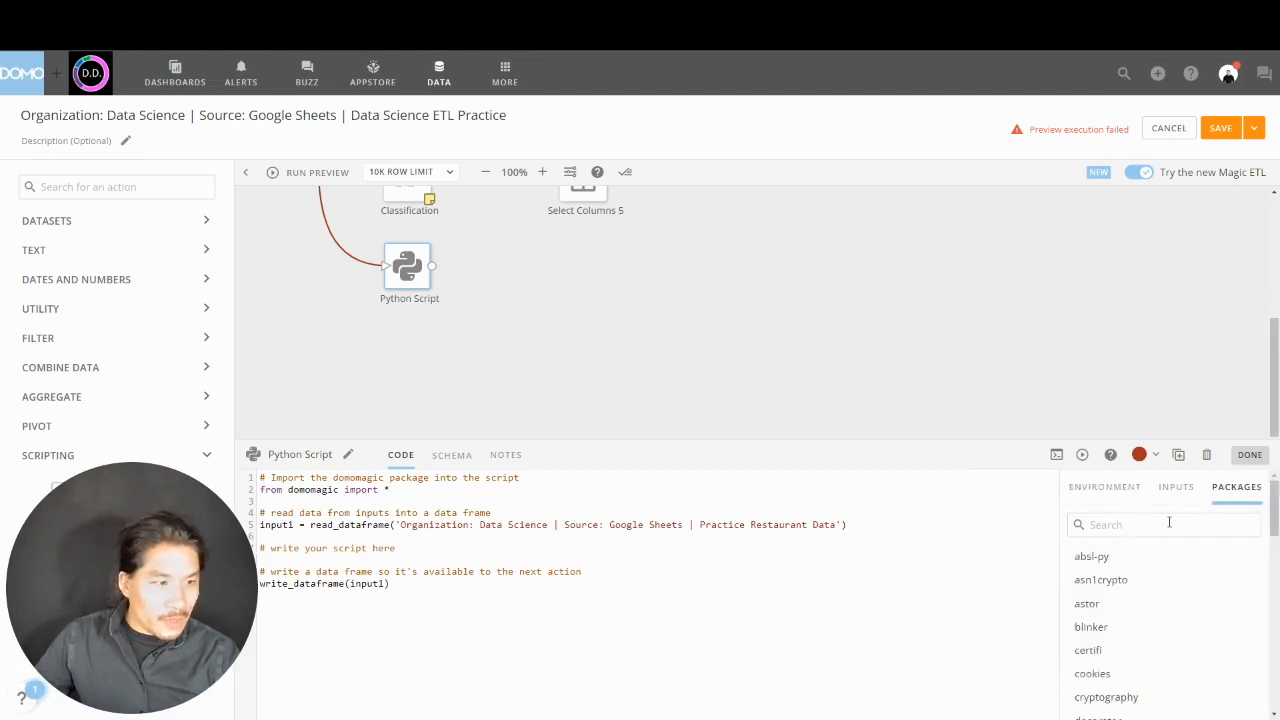
pyautogui.click(1168, 523)
pyautogui.write('p')
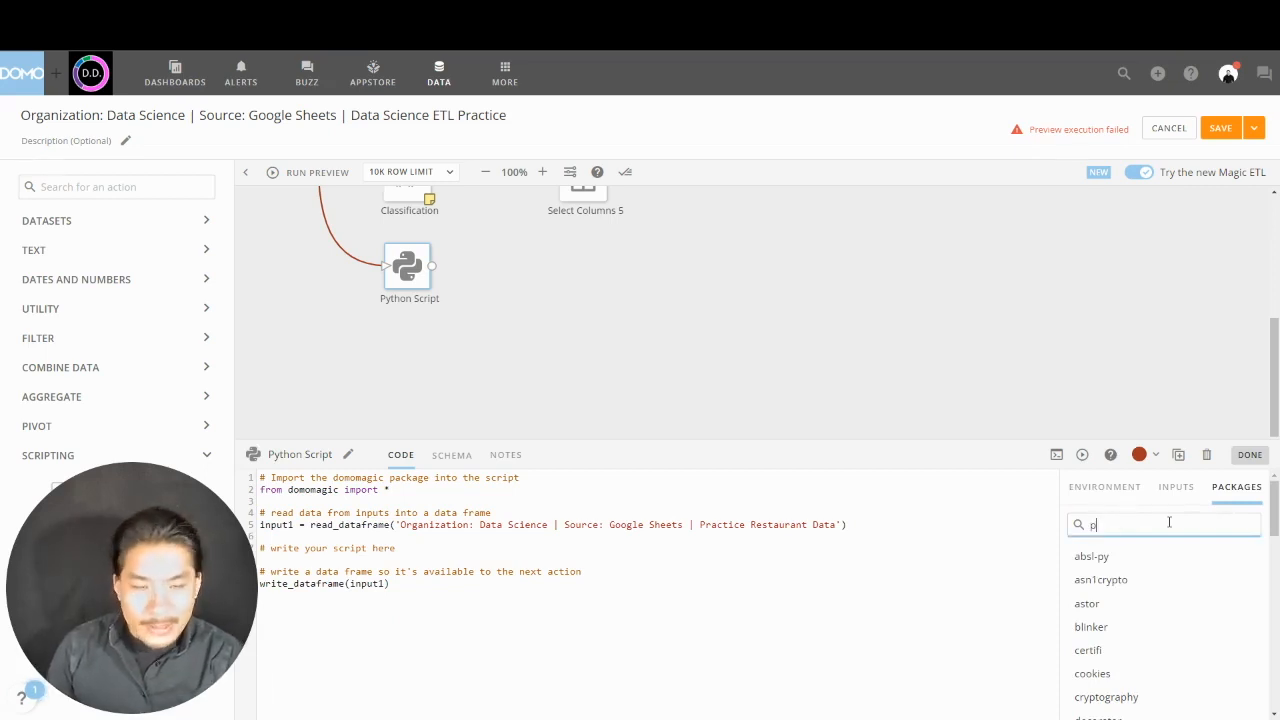
pyautogui.write('andas')
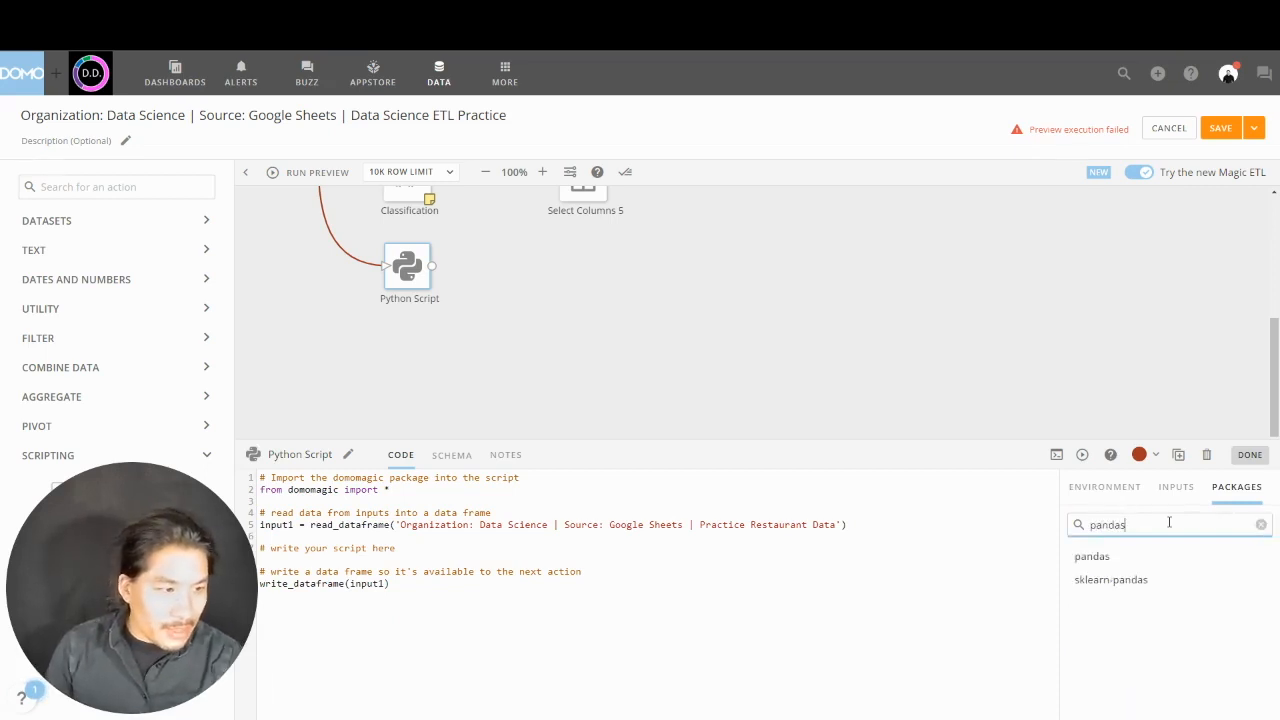
pyautogui.click(1122, 561)
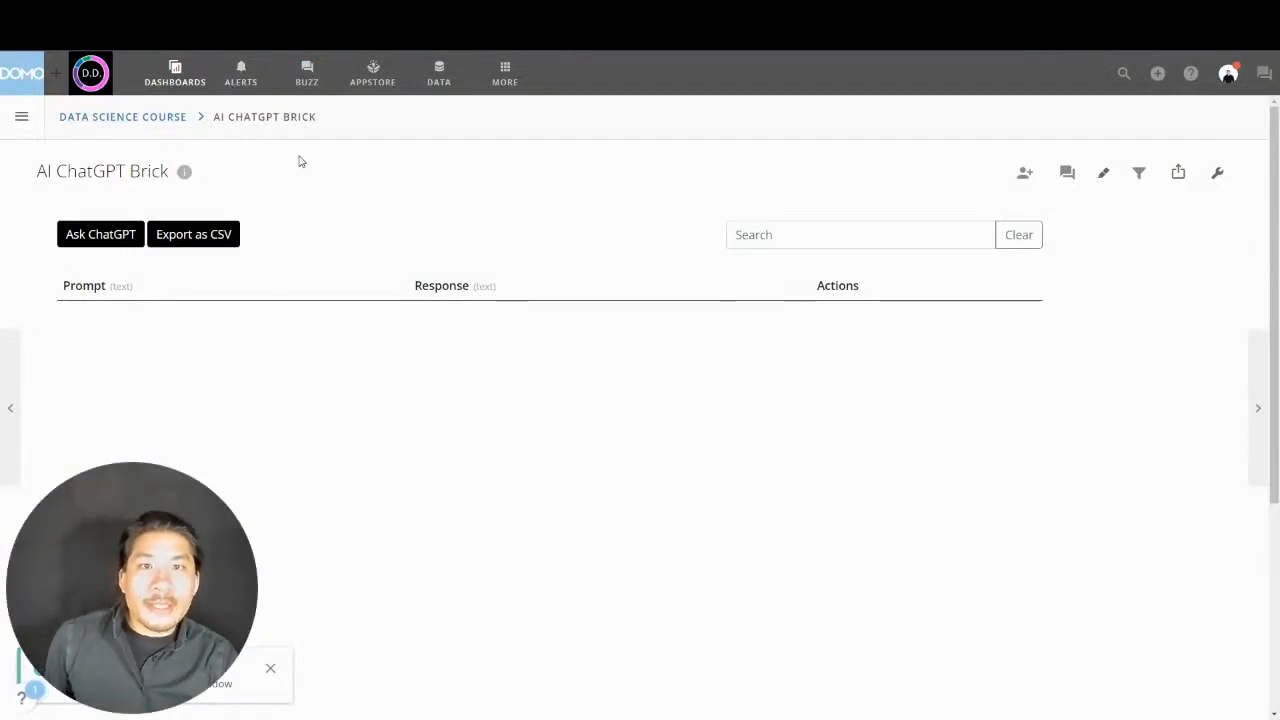
# Step: Search the Domo Appstore for "chatgpt" apps
pyautogui.click(374, 72)
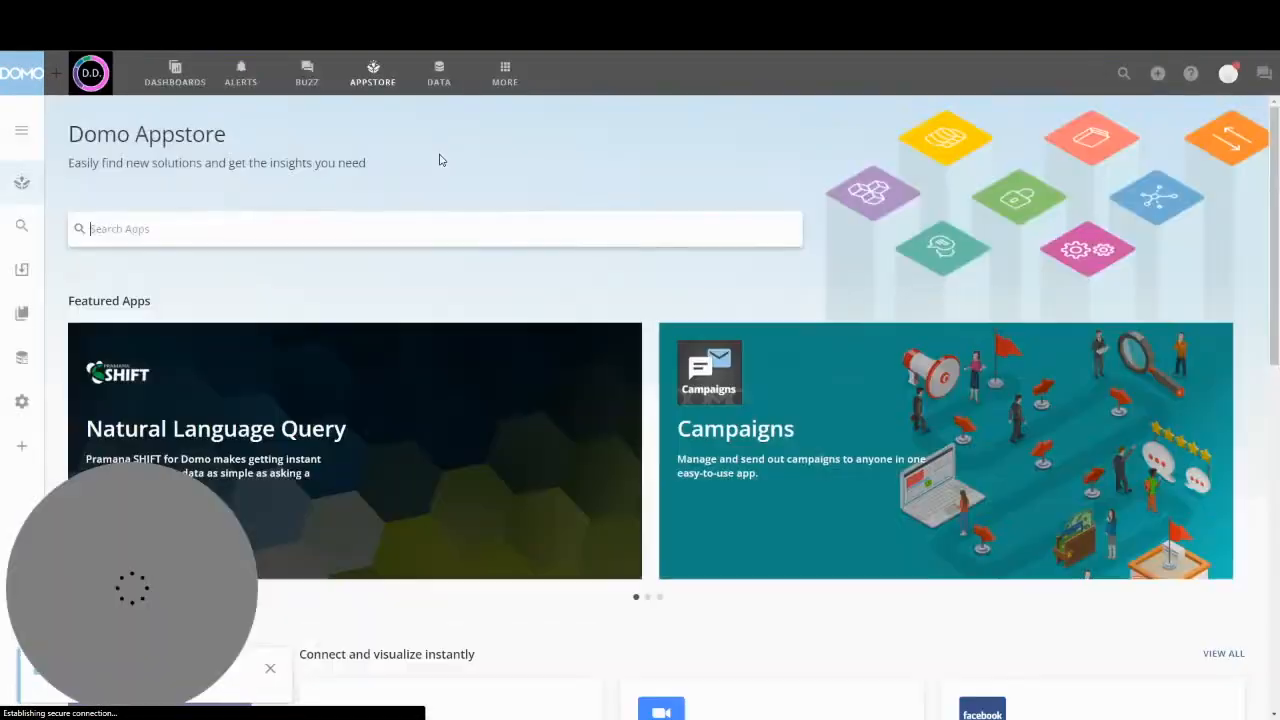
pyautogui.click(336, 229)
pyautogui.write('d')
pyautogui.write('hat')
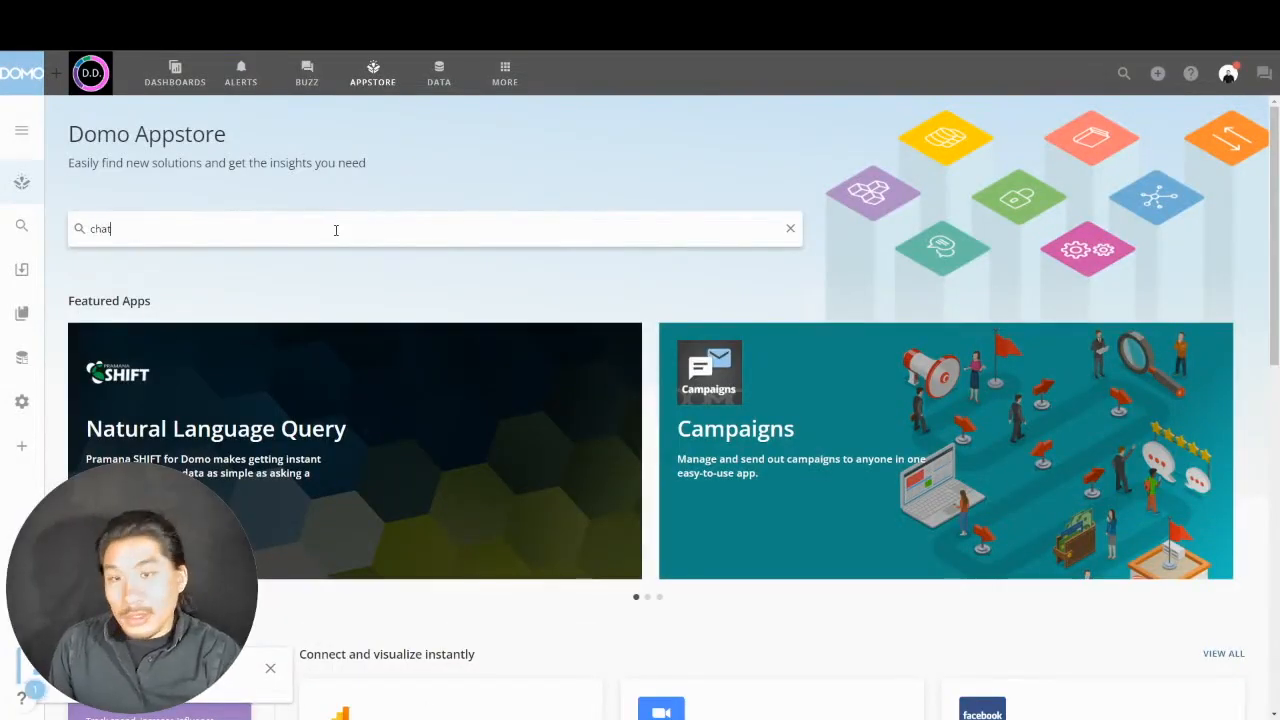
pyautogui.write('gpt')
pyautogui.press('Return')
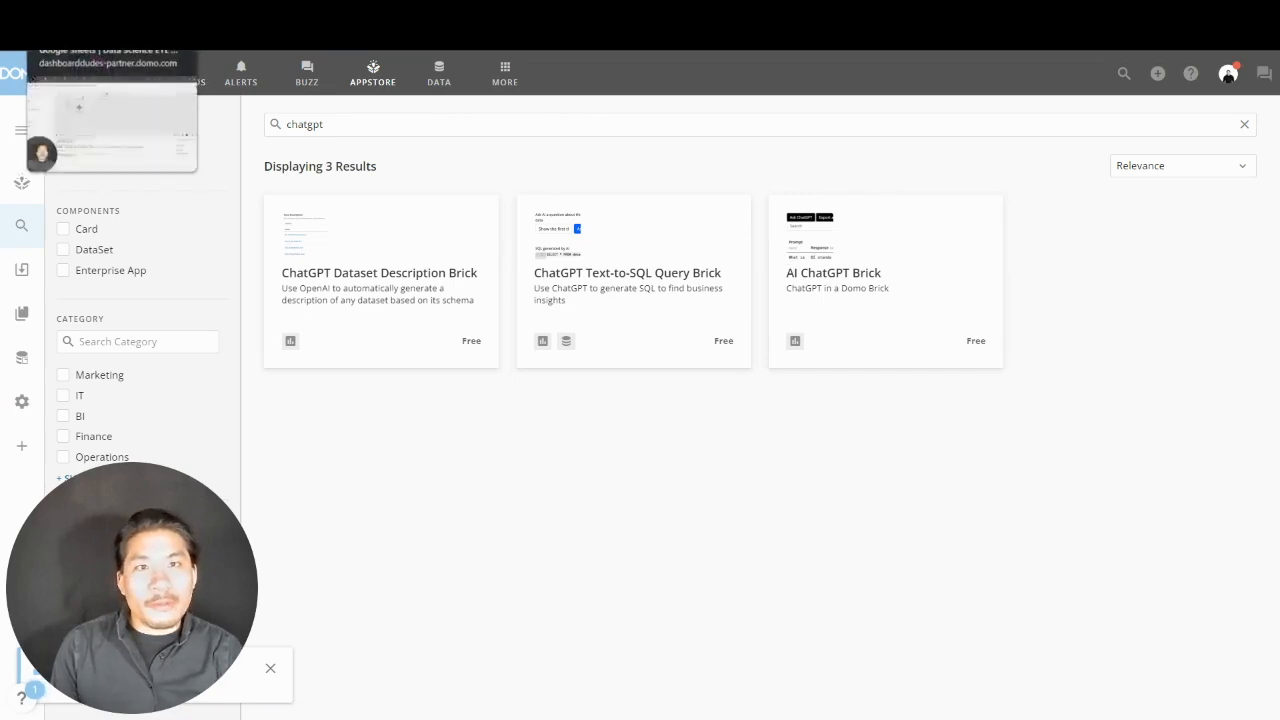
# Step: Switch to ChatGPT and ask for pandas code returning the minimum Total Revenue for each unique Item in a data frame with those two columns
pyautogui.click(200, 14)
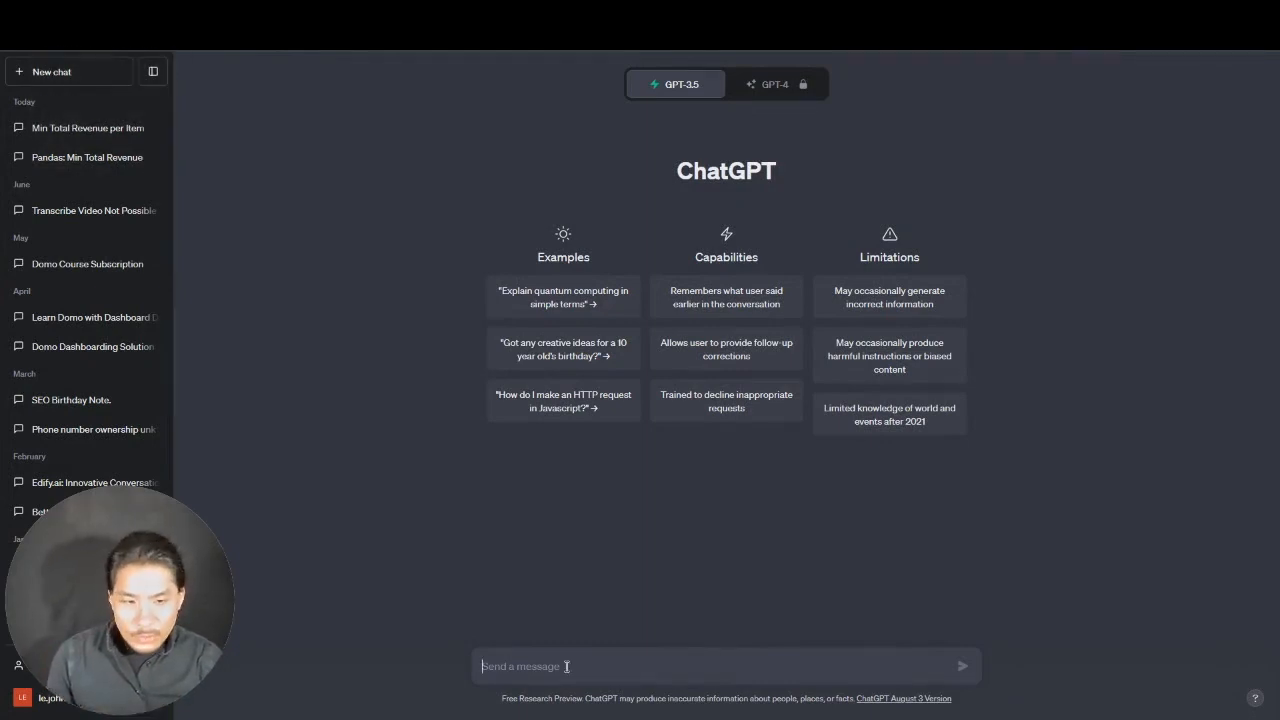
pyautogui.write('using pandas, the library from python, given a data frame with columns Item and Total Revenue, give me the minimum value from the total revenue column for each unique item in Item')
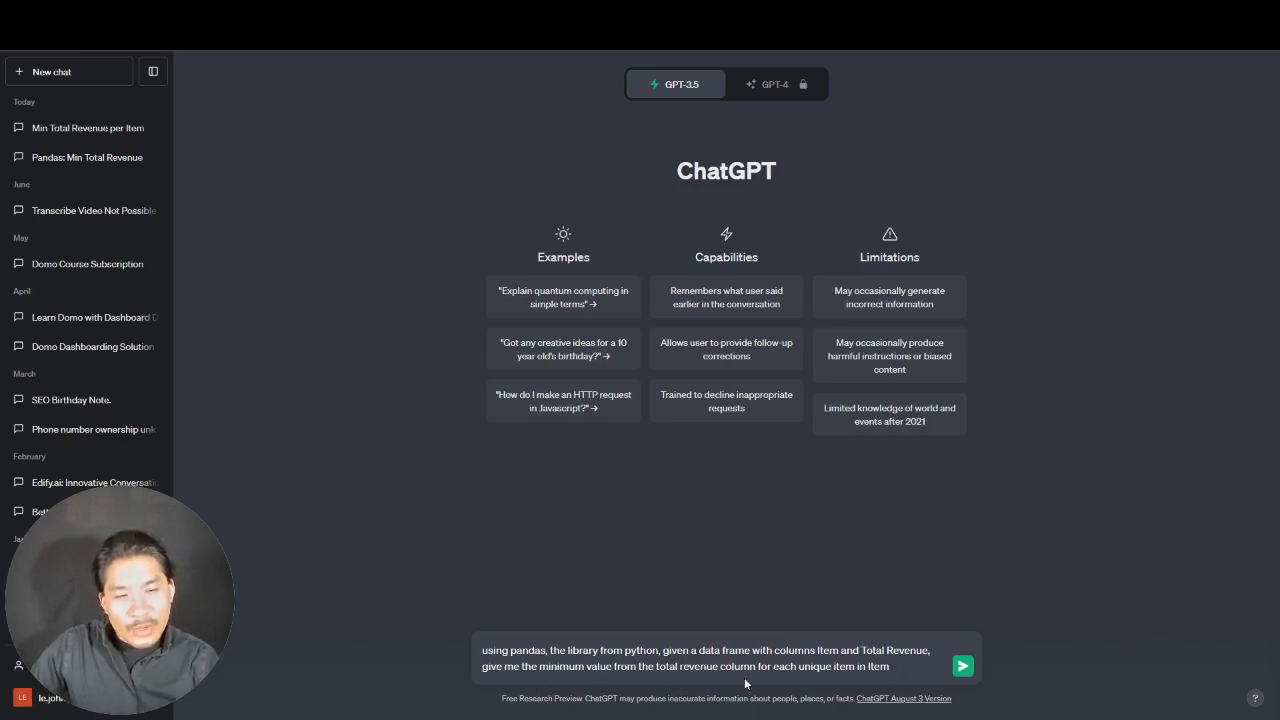
pyautogui.click(964, 667)
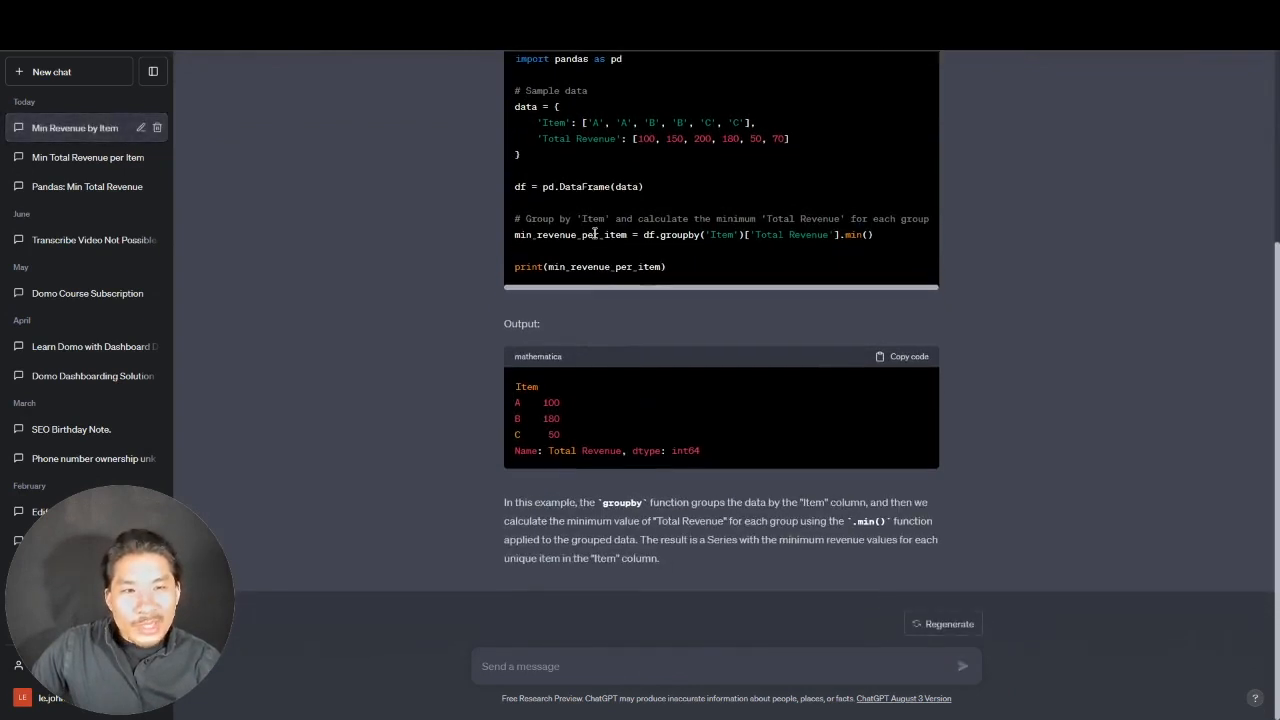
# Step: Copy ChatGPT's line min_revenue_per_item = df.groupby('Item')['Total Revenue'].min() into the Domo Python script and rename the variable holding the input data to df
pyautogui.tripleClick(594, 233)
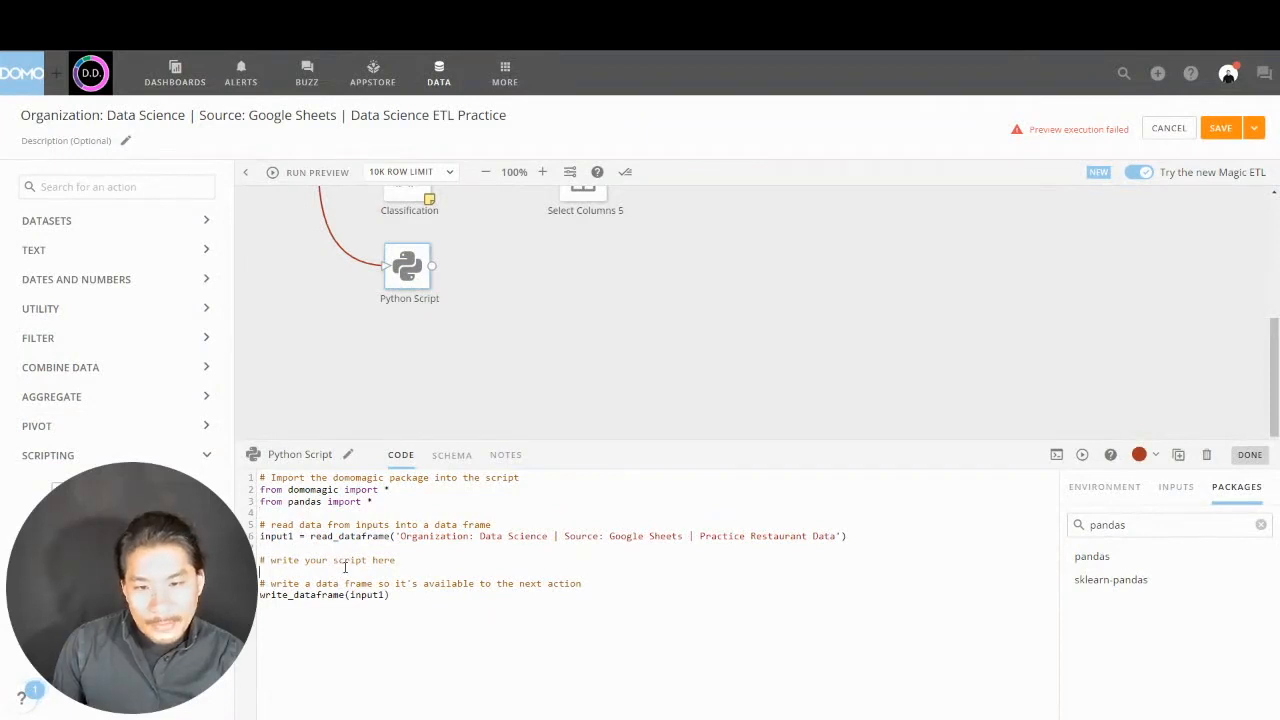
pyautogui.write("min_revenue_per_item = df.groupby('Item')['Total Revenue'].min()")
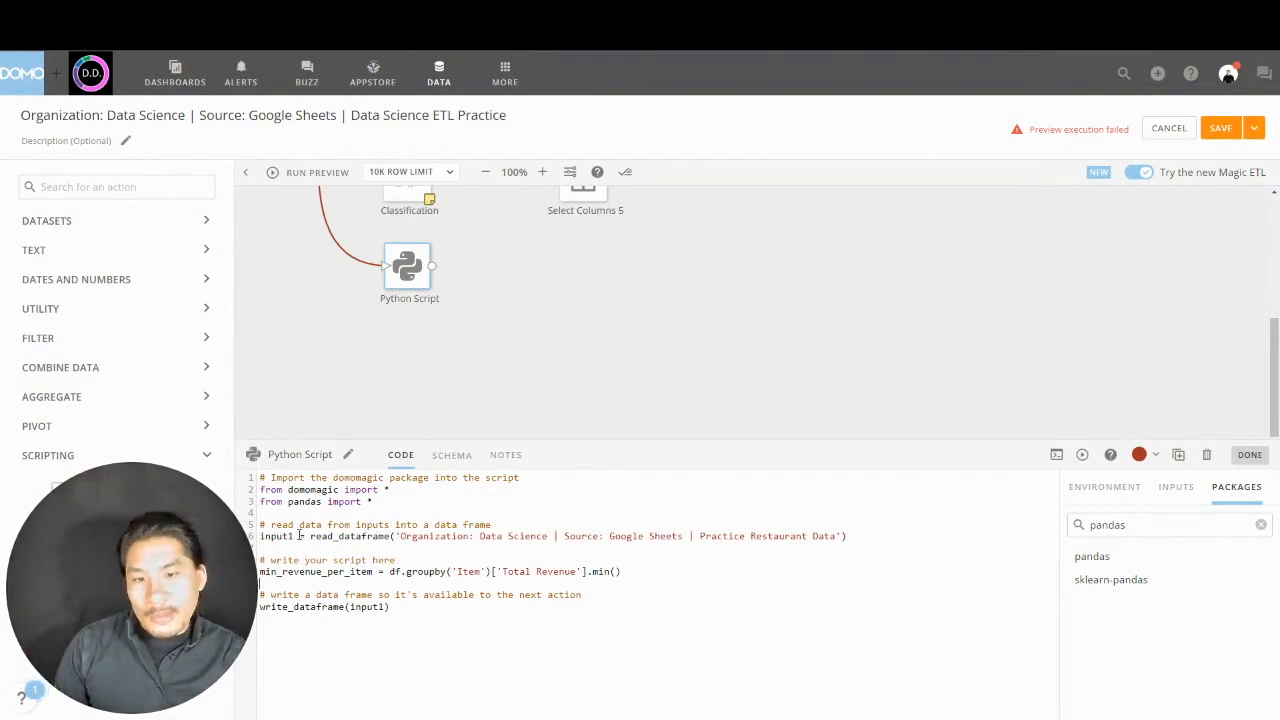
pyautogui.moveTo(292, 537); pyautogui.dragTo(265, 537)
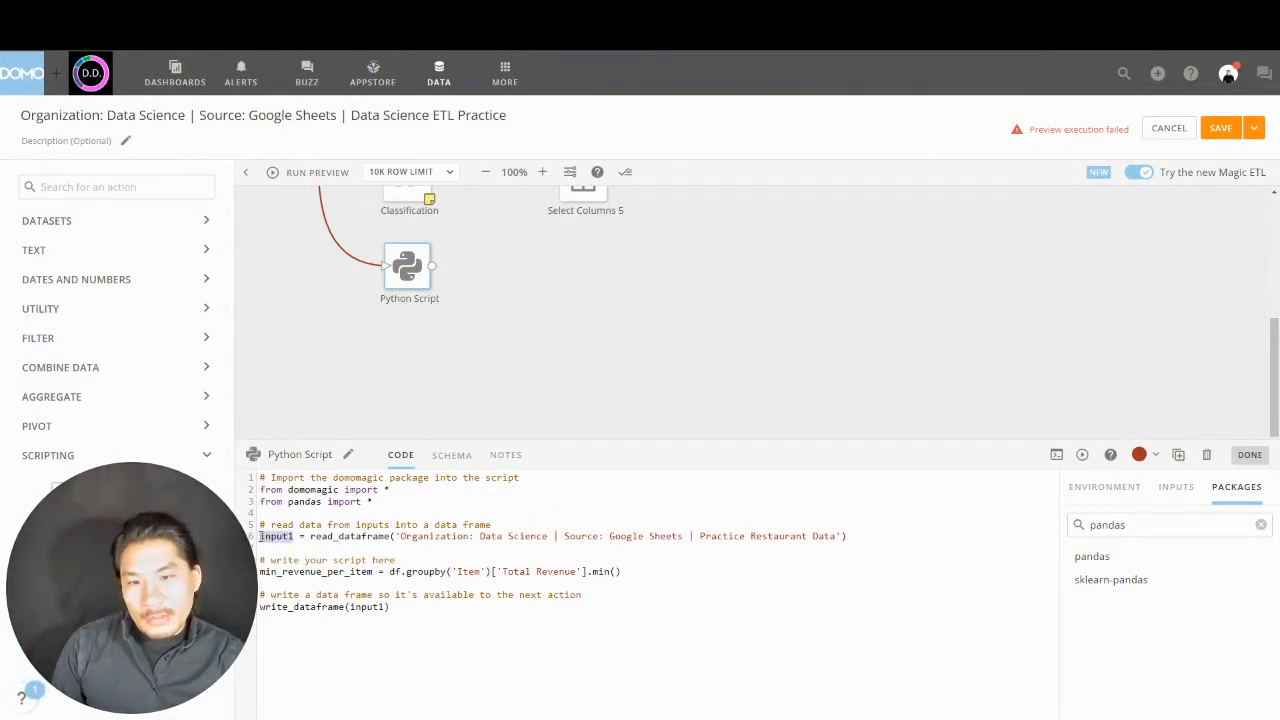
pyautogui.write('d')
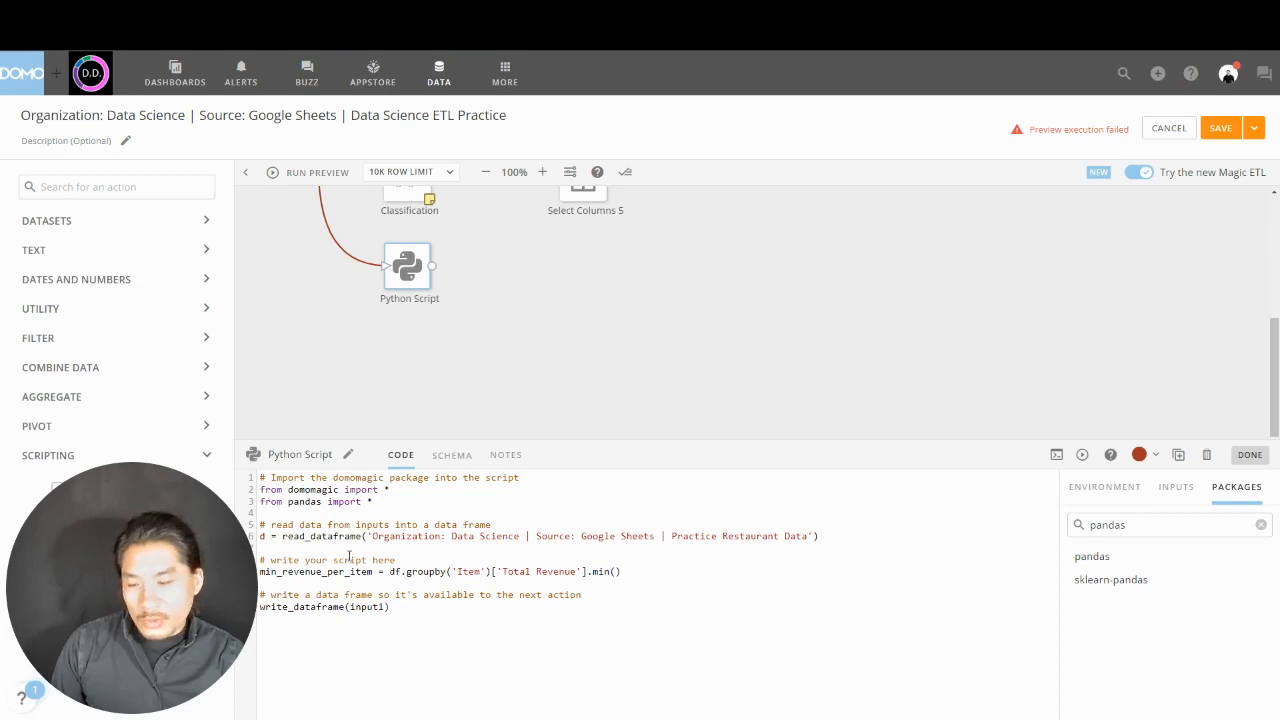
pyautogui.write('f')
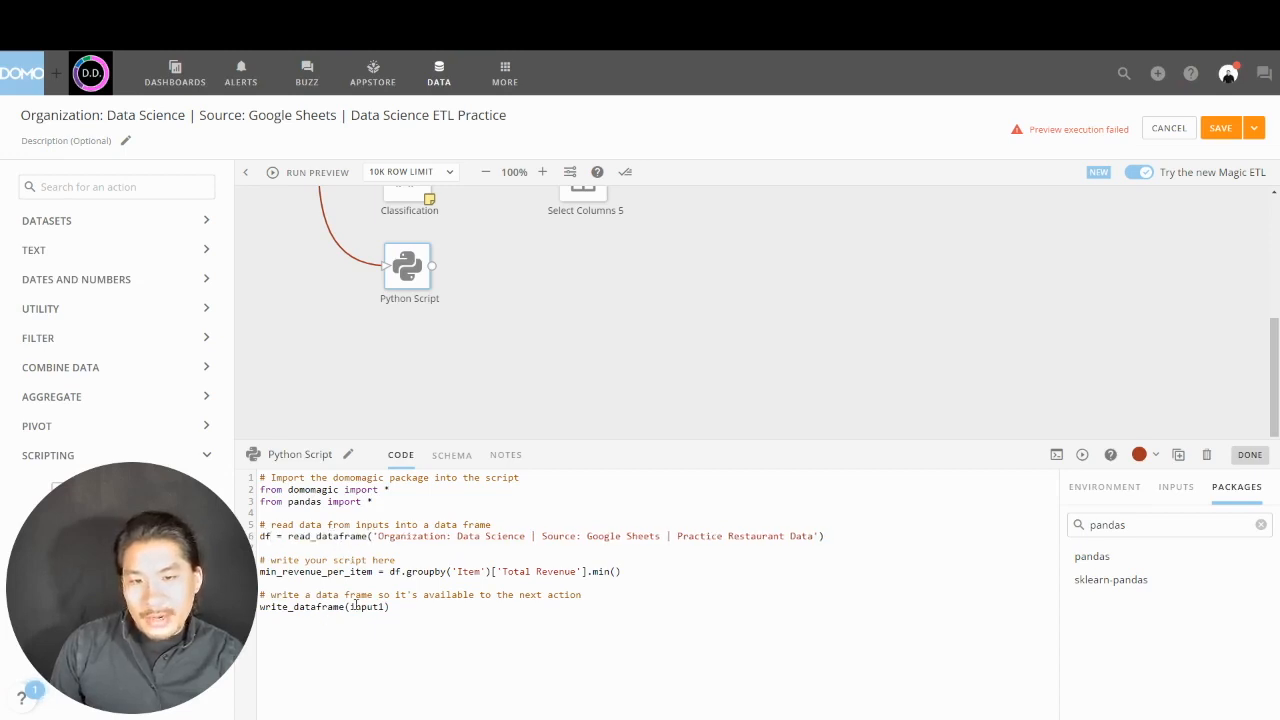
# Step: Make write_dataframe output min_revenue_per_item and append .reset_index() to the groupby line
pyautogui.moveTo(374, 571); pyautogui.dragTo(260, 578)
pyautogui.hotkey('ctrl', 'c')
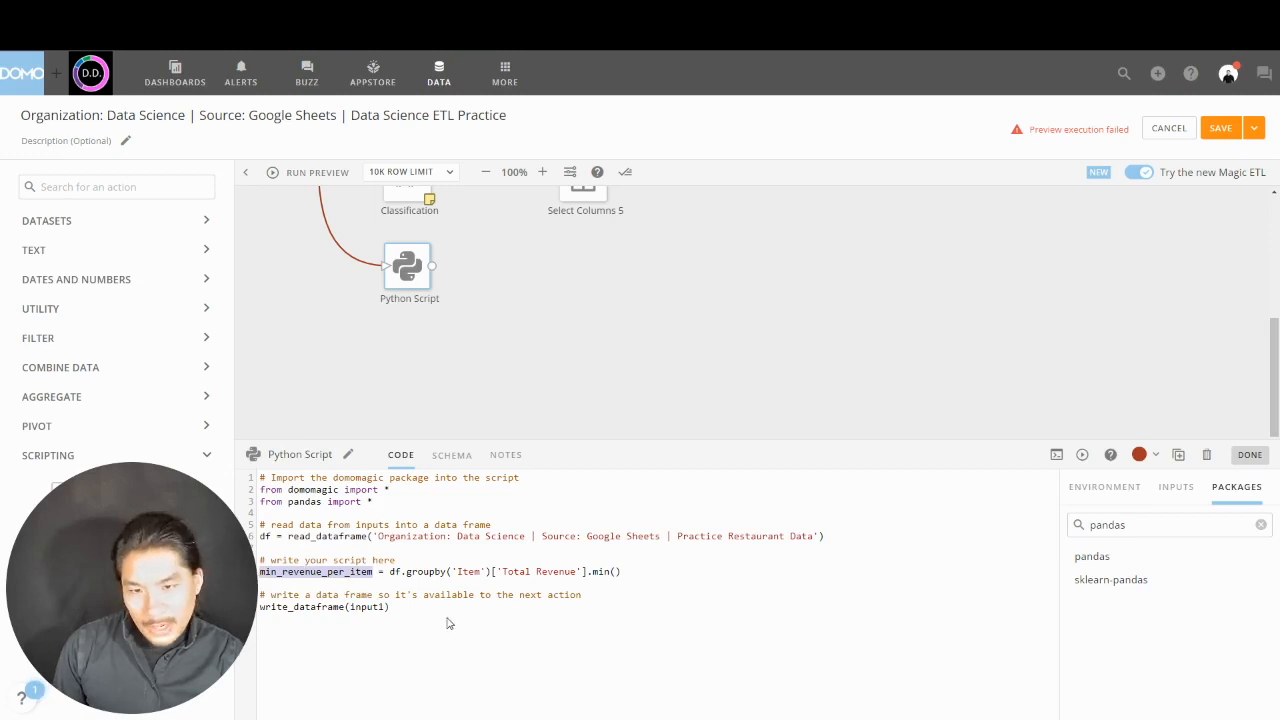
pyautogui.moveTo(387, 606); pyautogui.dragTo(348, 609)
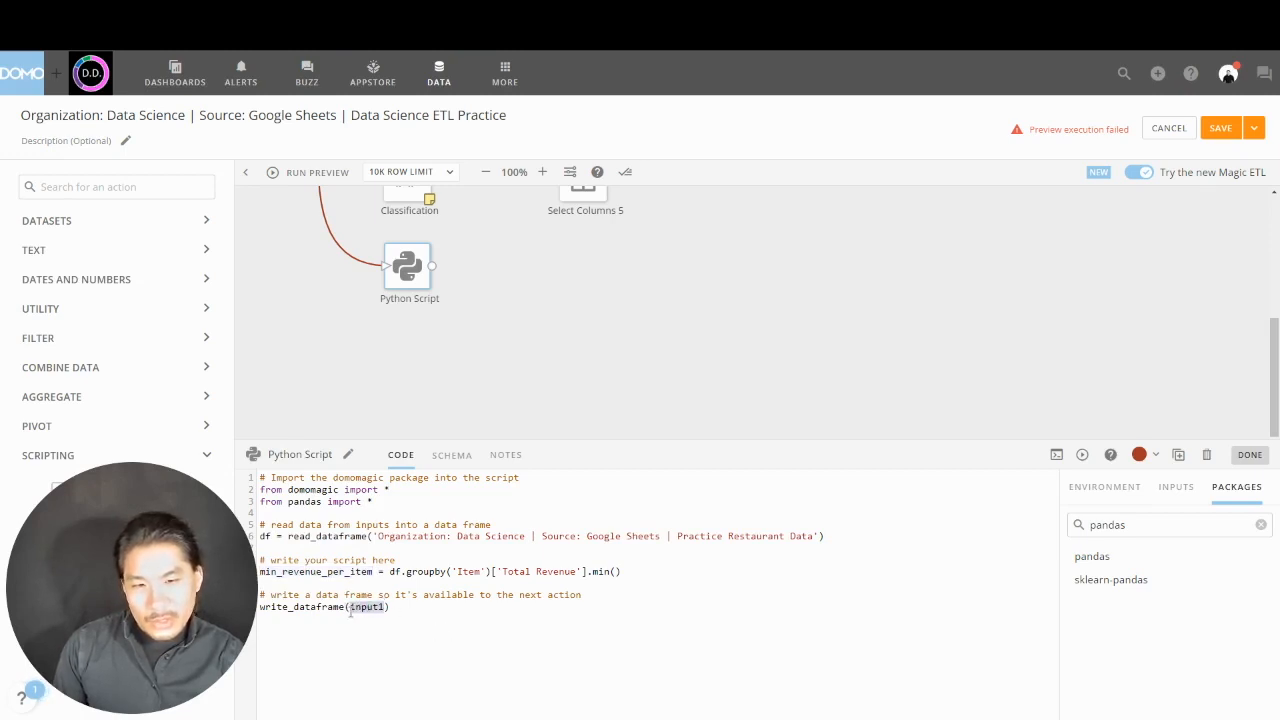
pyautogui.hotkey('ctrl', 'v')
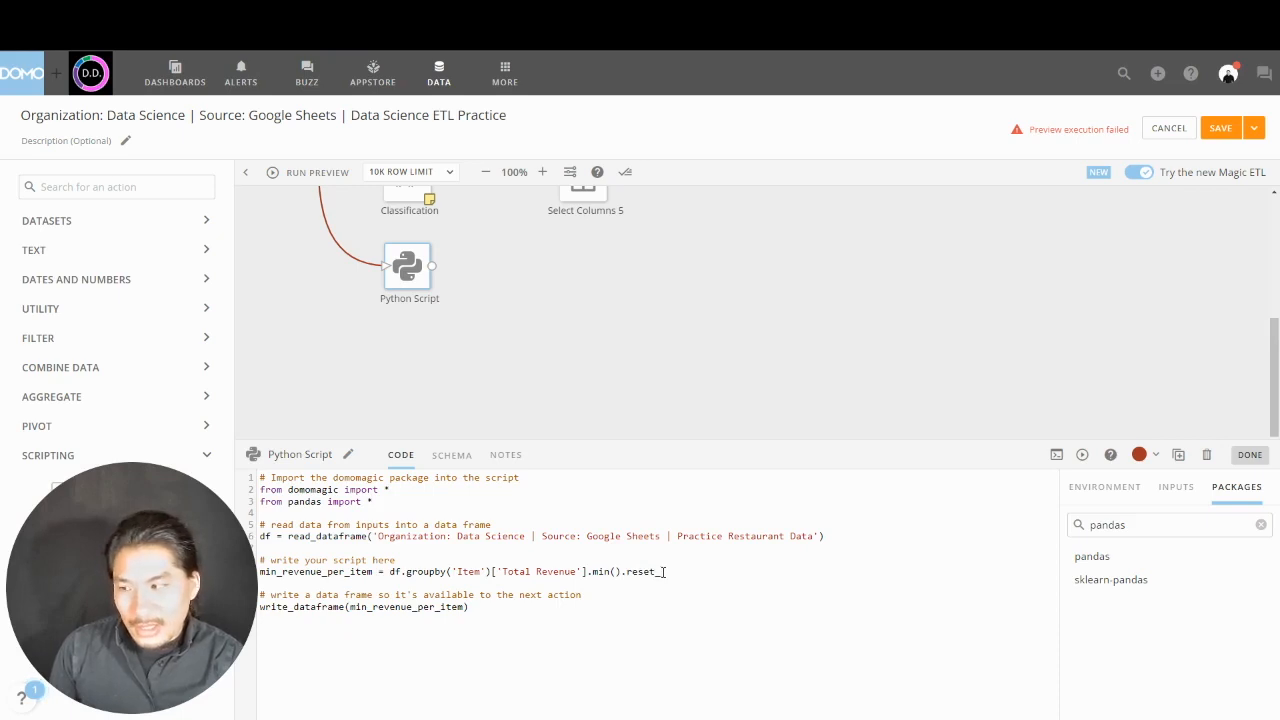
pyautogui.write('index()')
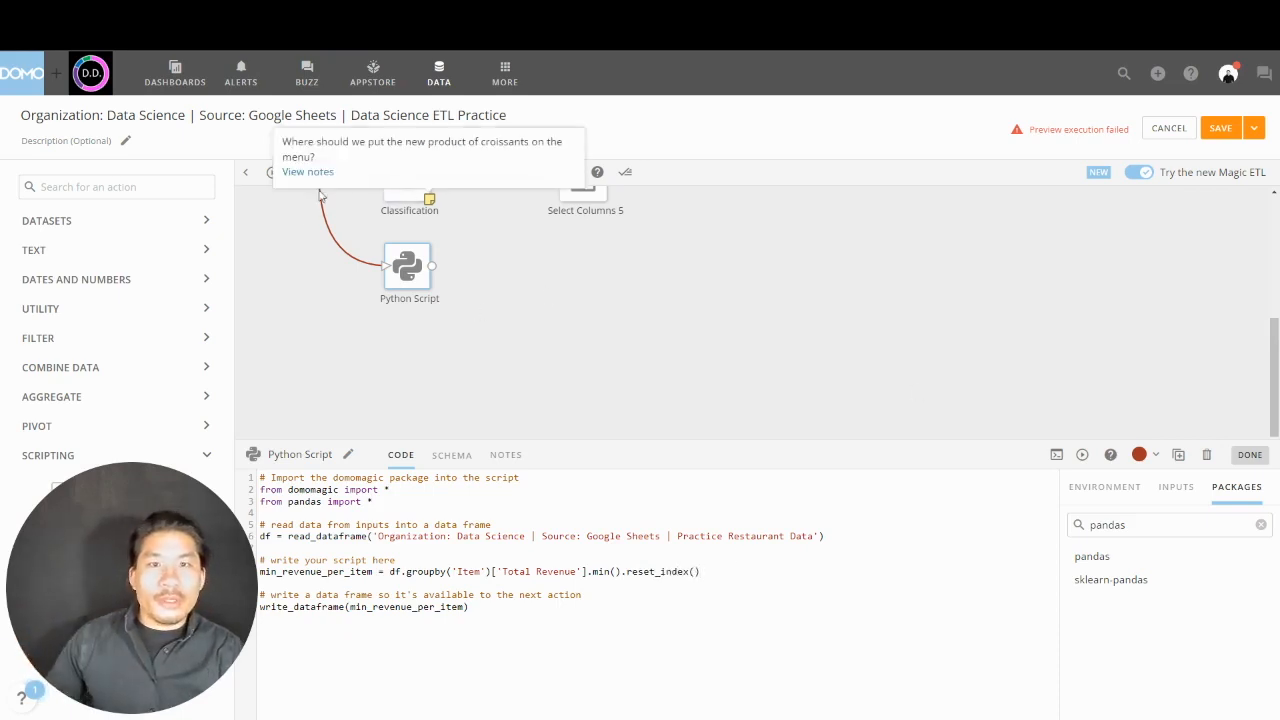
# Step: Close the Python Script editor and run a preview of the dataflow
pyautogui.click(281, 290)
pyautogui.click(313, 172)
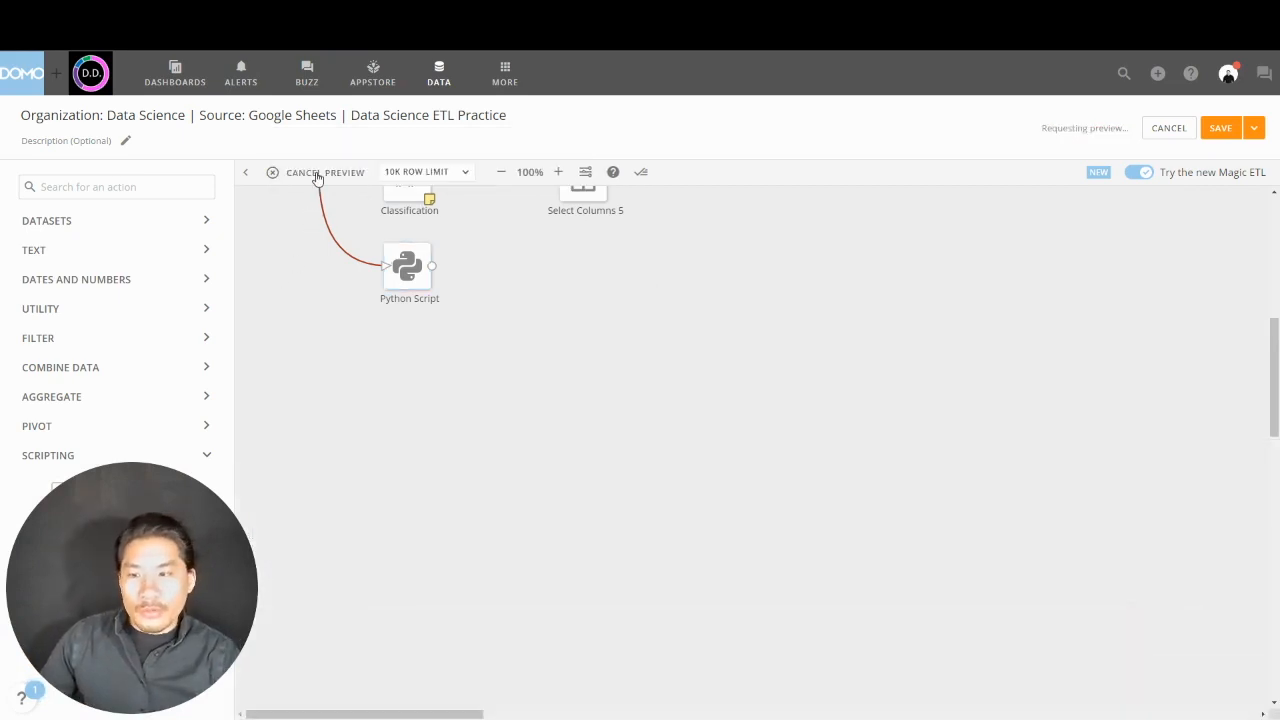
# Step: Open the Python Script tile's data preview and examine the minimum Total Revenue rows for each Item
pyautogui.scroll(2, 443, 418)
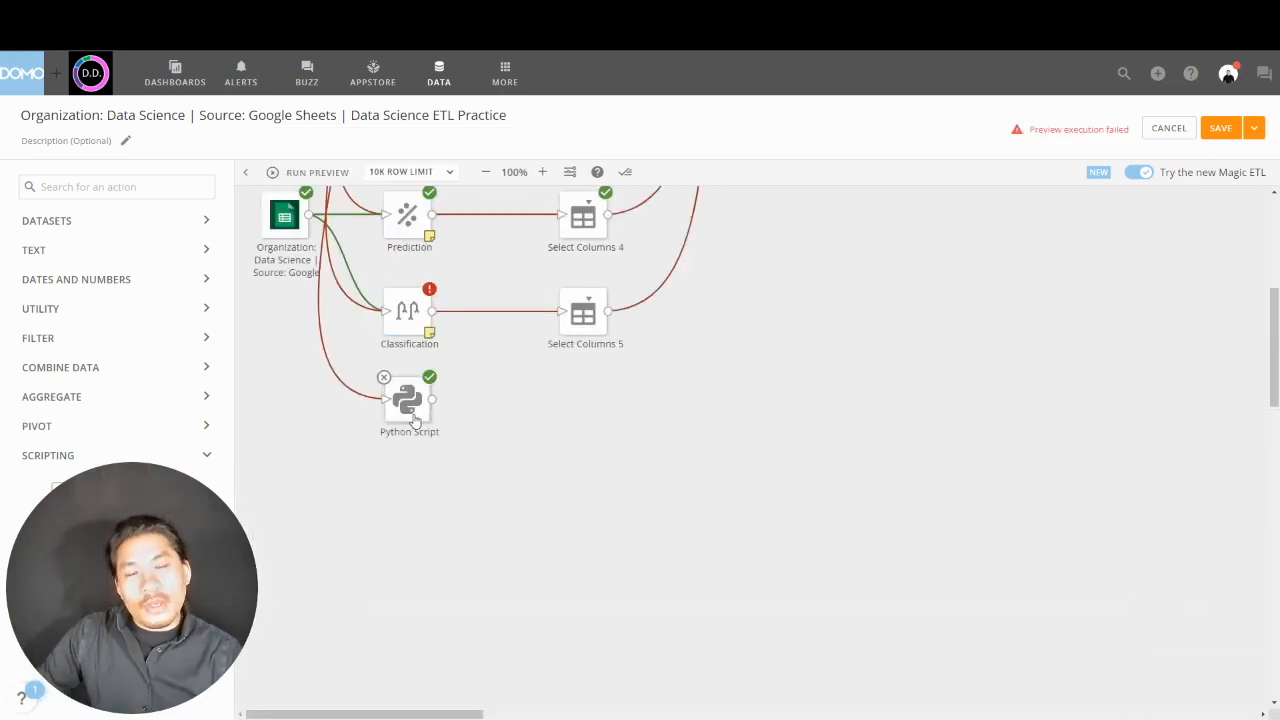
pyautogui.click(415, 421)
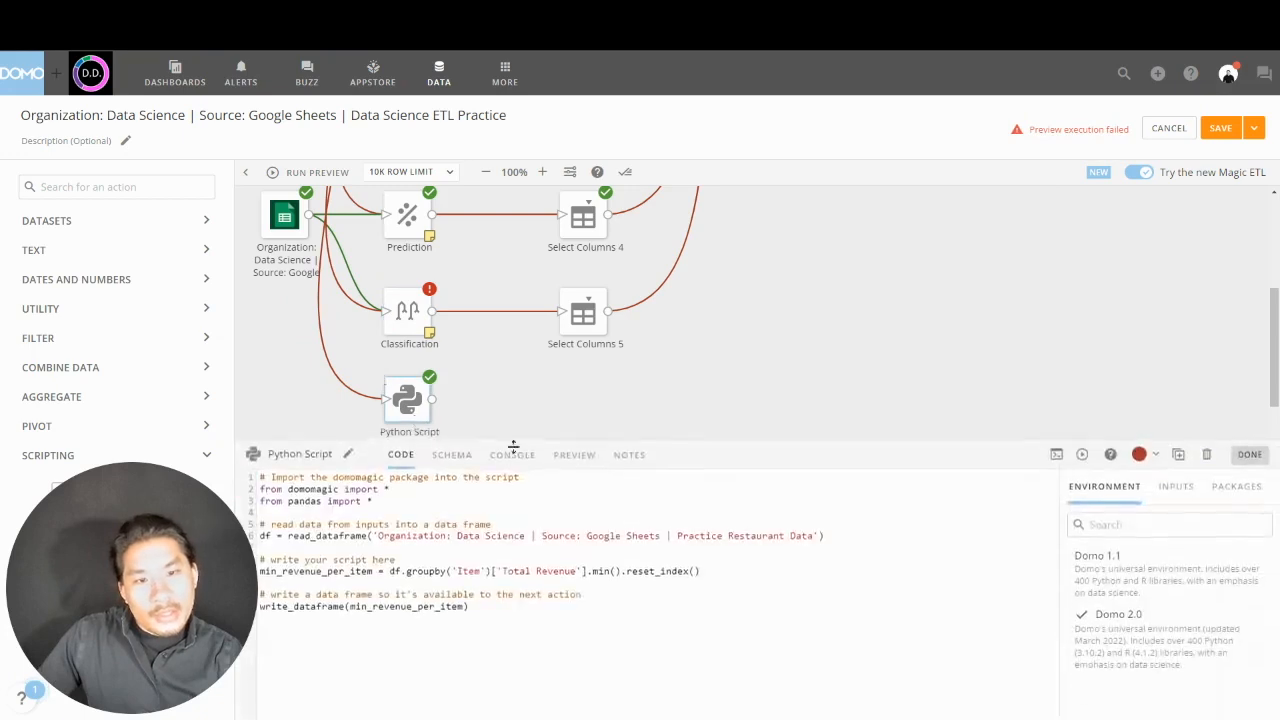
pyautogui.click(585, 457)
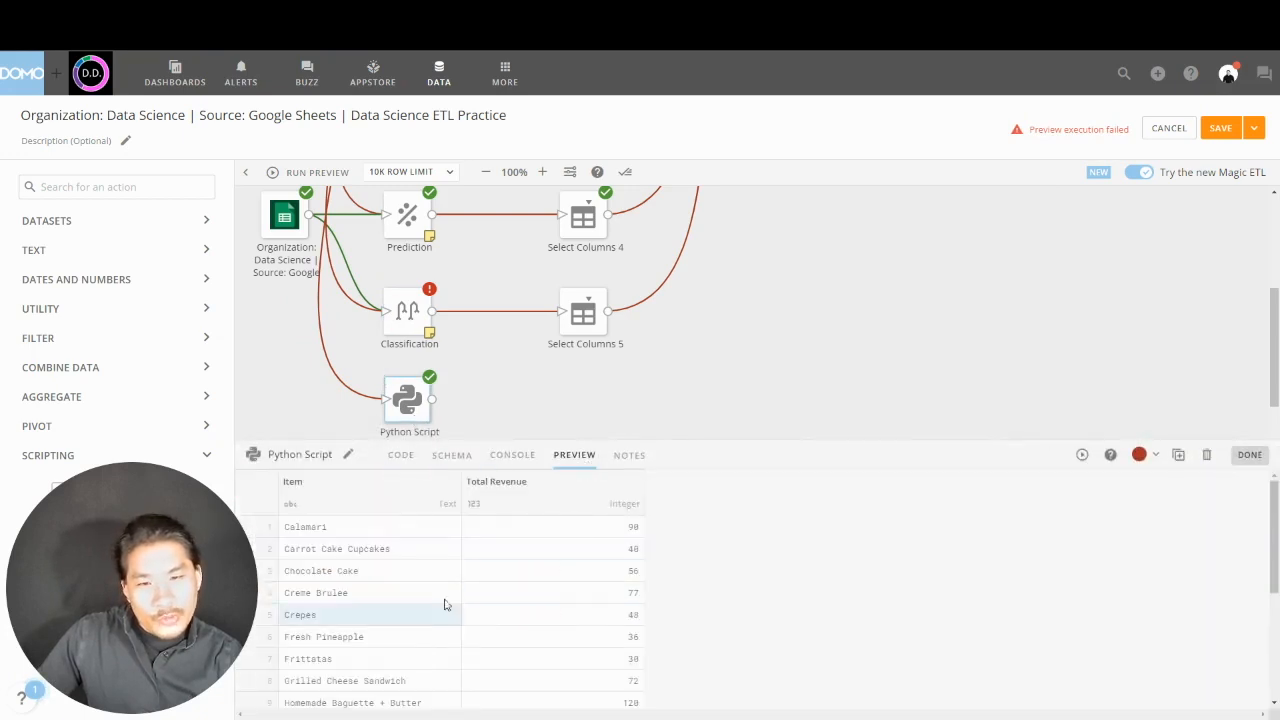
pyautogui.scroll(-3, 410, 620)
pyautogui.scroll(-1, 406, 645)
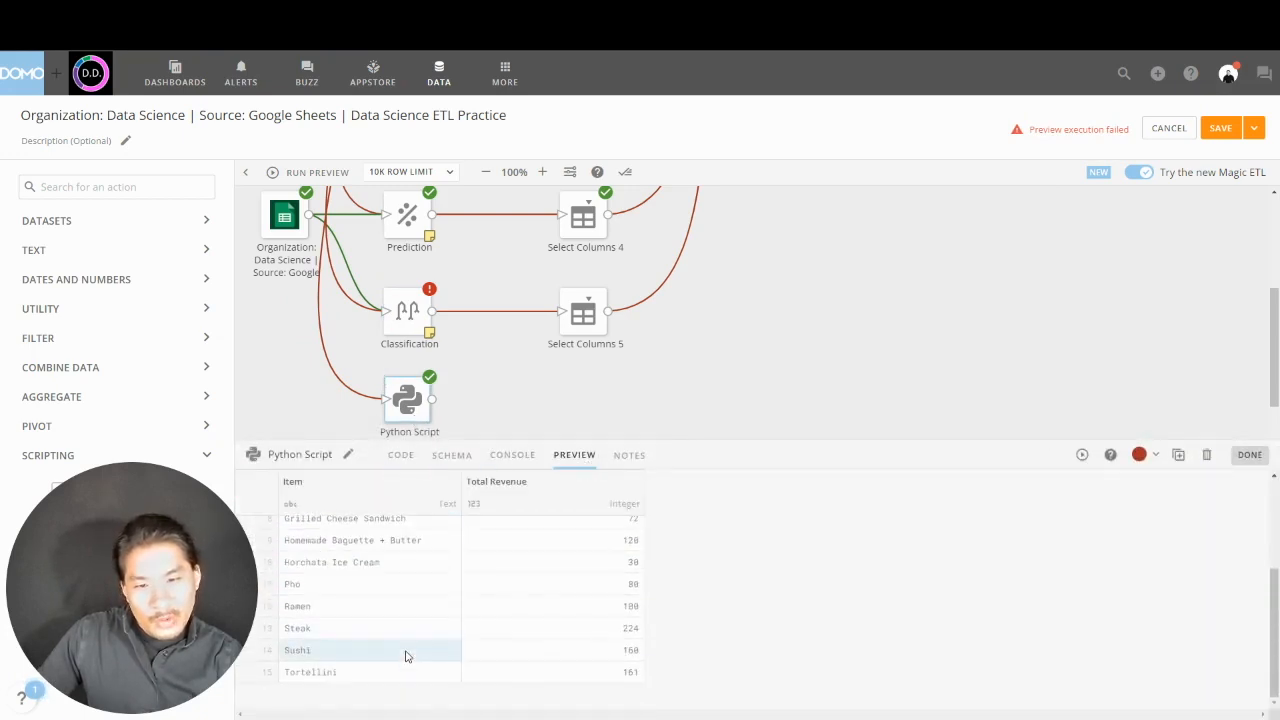
pyautogui.scroll(5, 405, 678)
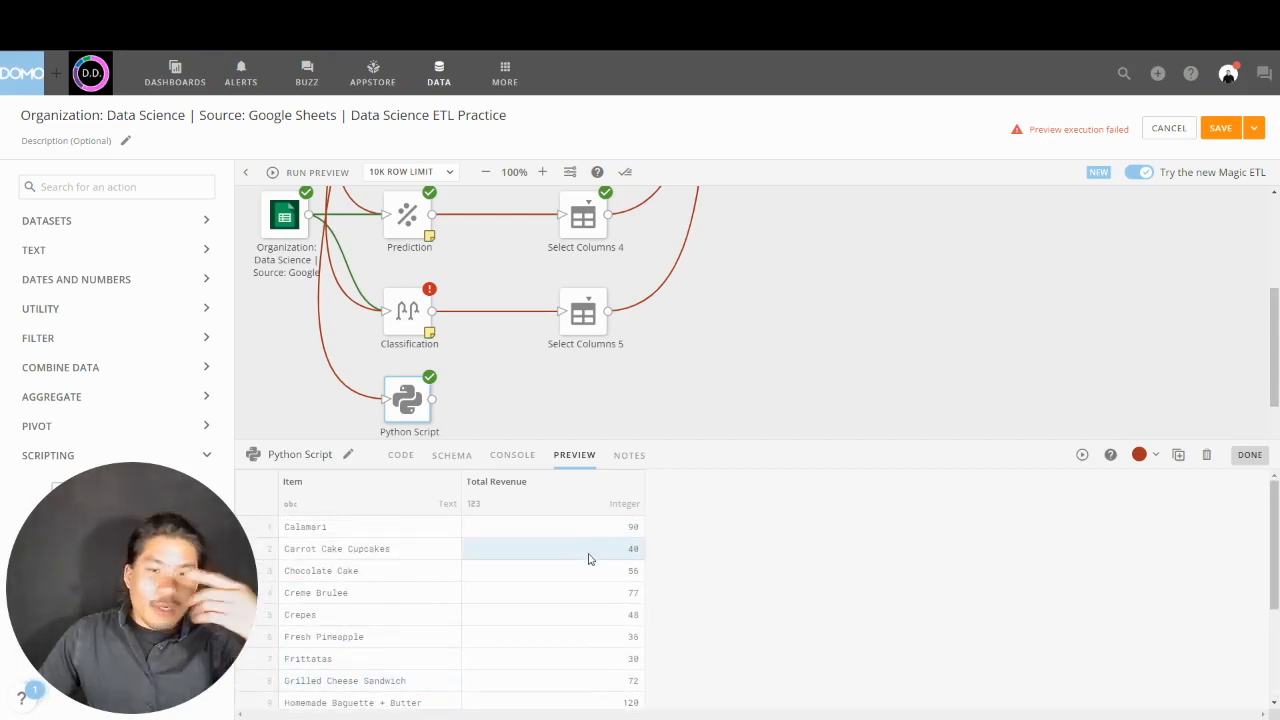
pyautogui.click(686, 384)
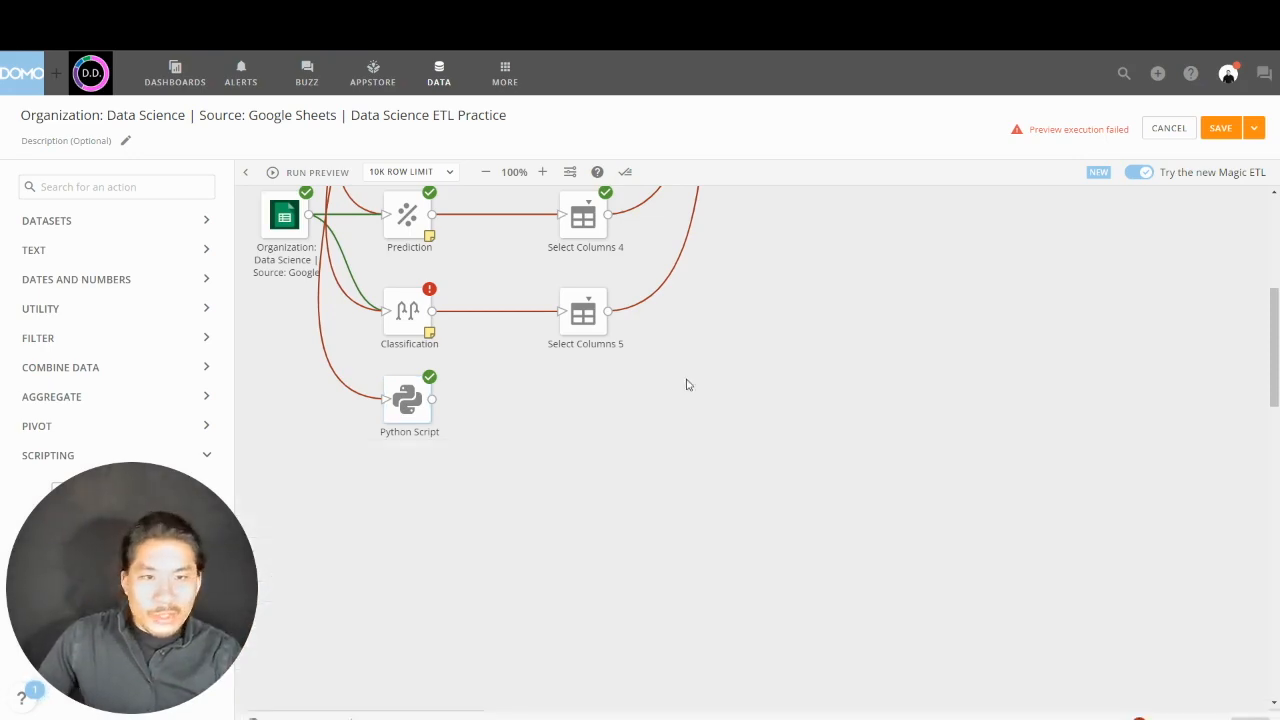
# Step: Add a Select Columns tile beside the Python Script tile and connect the script's output to it
pyautogui.scroll(3, 460, 362)
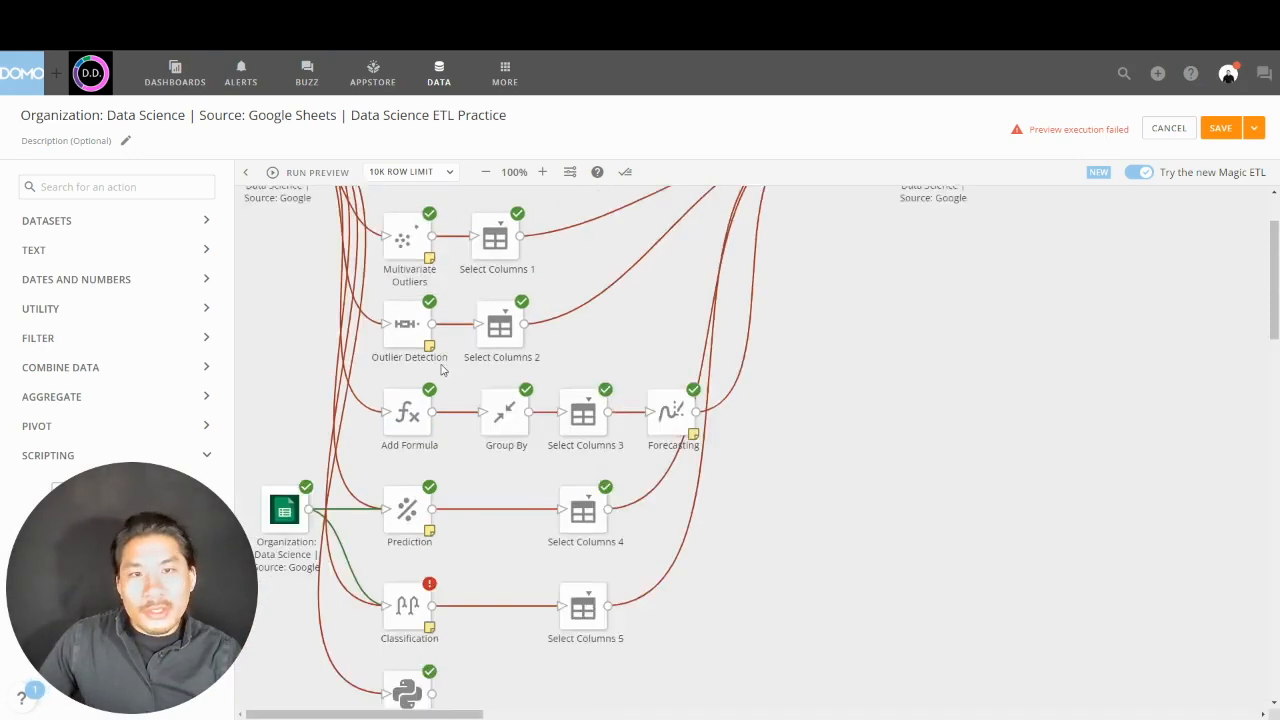
pyautogui.scroll(1, 441, 370)
pyautogui.scroll(-4, 414, 470)
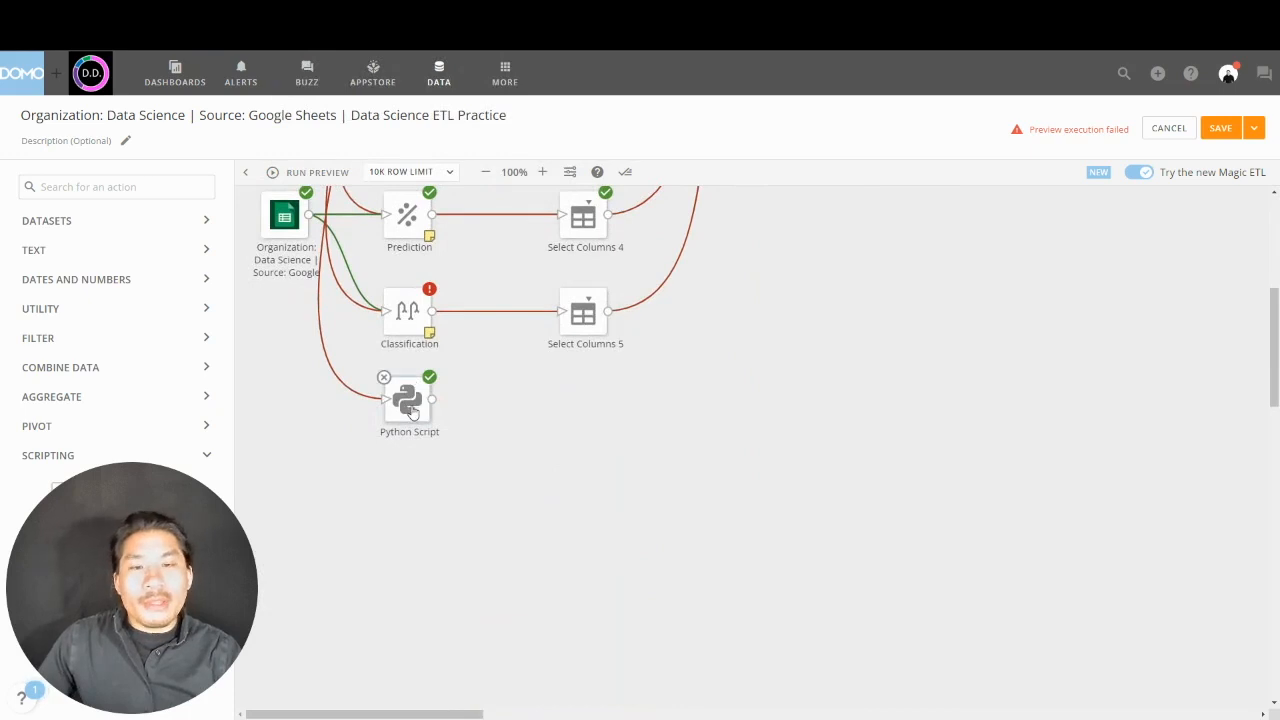
pyautogui.click(140, 286)
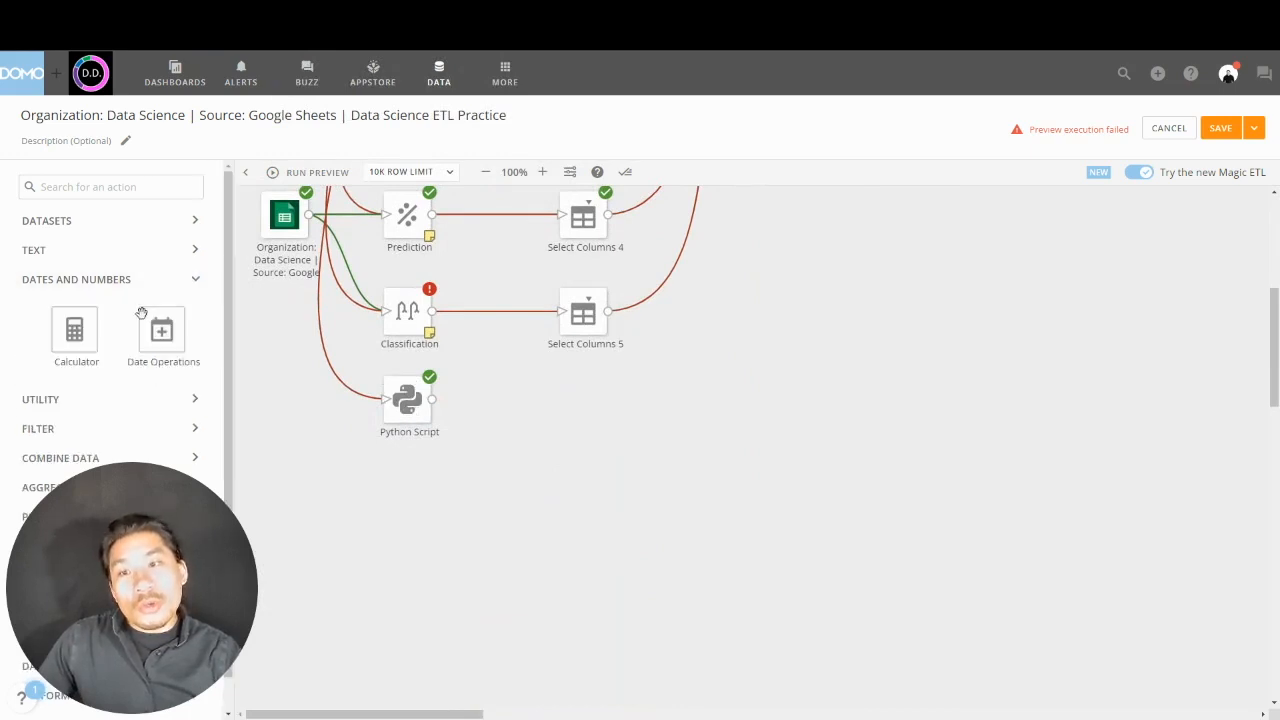
pyautogui.click(114, 400)
pyautogui.scroll(-2, 94, 397)
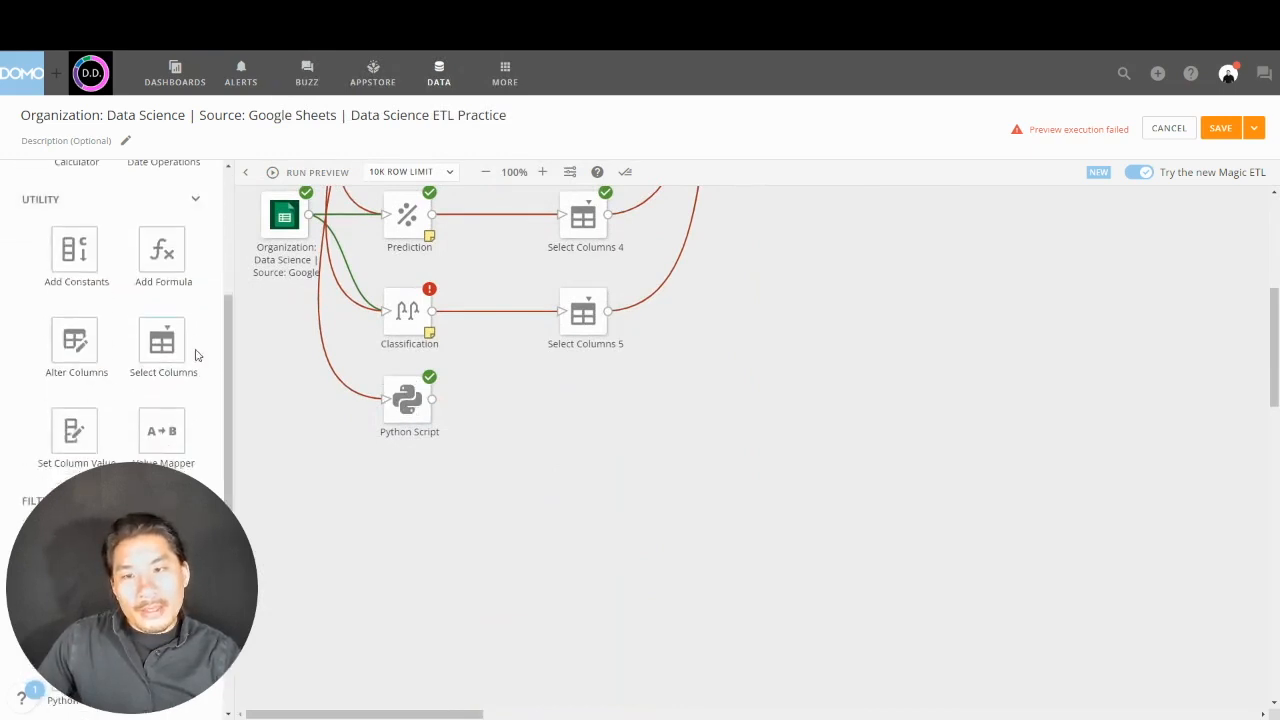
pyautogui.moveTo(193, 374); pyautogui.dragTo(583, 392)
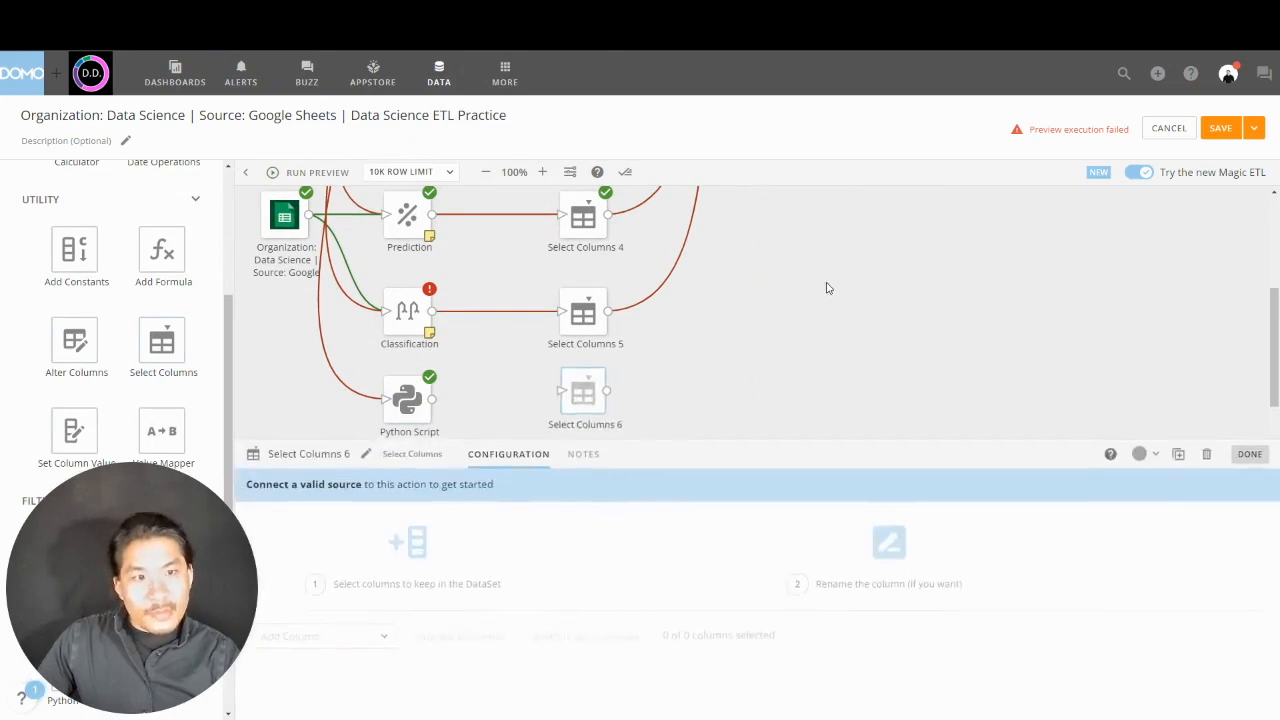
pyautogui.click(829, 286)
pyautogui.moveTo(432, 408); pyautogui.dragTo(563, 390)
# Step: Add all columns of the script output to the new Select Columns tile and close its configuration
pyautogui.click(580, 390)
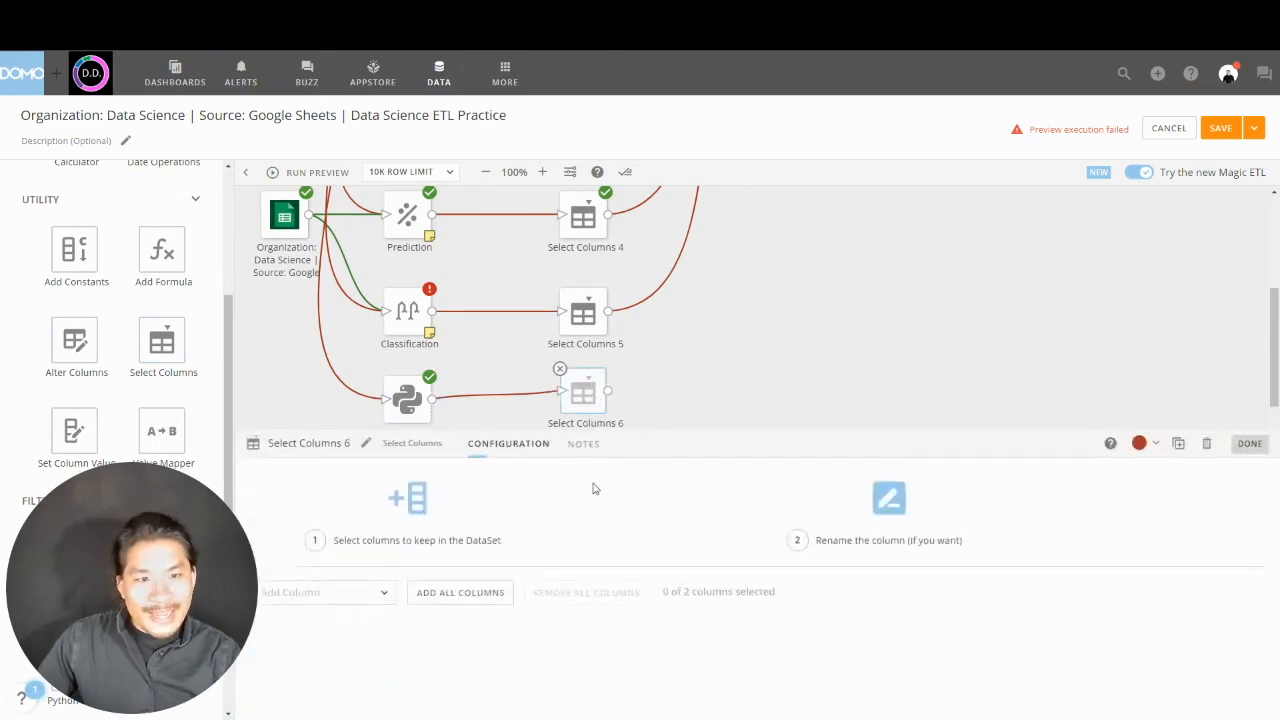
pyautogui.click(494, 605)
pyautogui.click(800, 340)
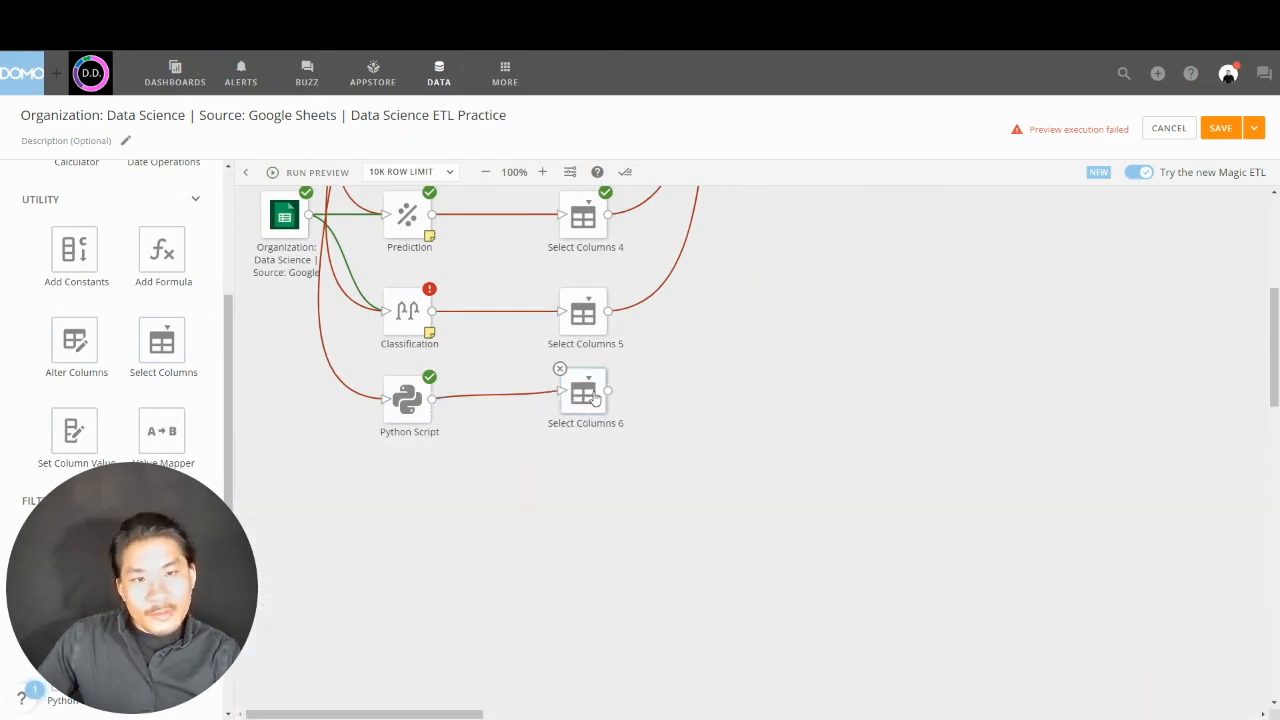
# Step: Connect the new Select Columns tile to Append Rows and place it in line with the Python Script tile, below Select Columns 5
pyautogui.scroll(2, 720, 380)
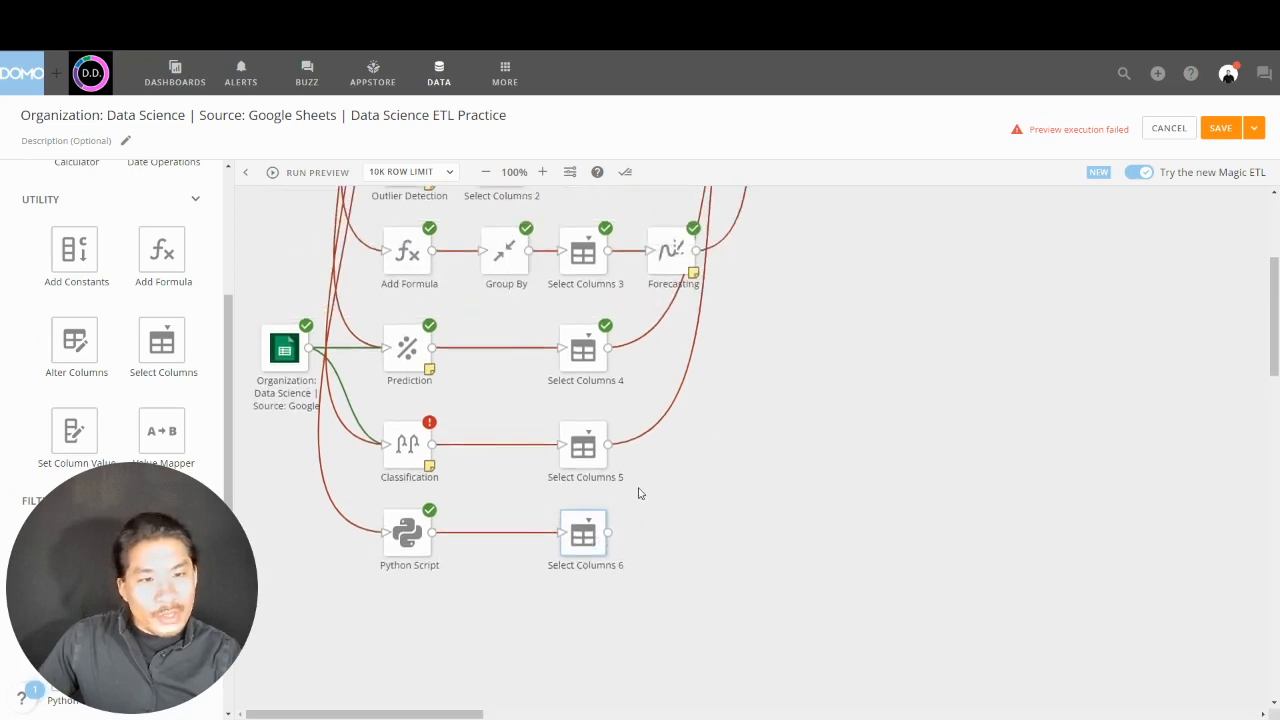
pyautogui.moveTo(585, 548); pyautogui.dragTo(766, 407)
pyautogui.scroll(4, 828, 366)
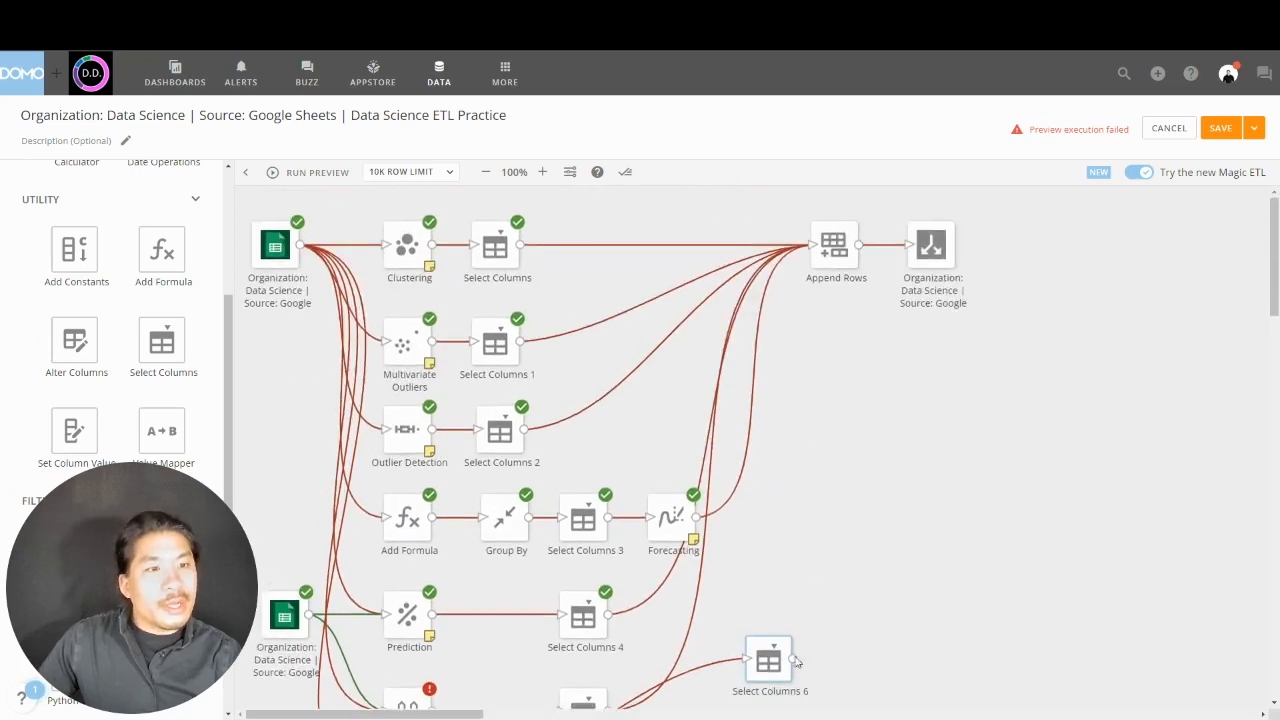
pyautogui.moveTo(794, 658); pyautogui.dragTo(812, 244)
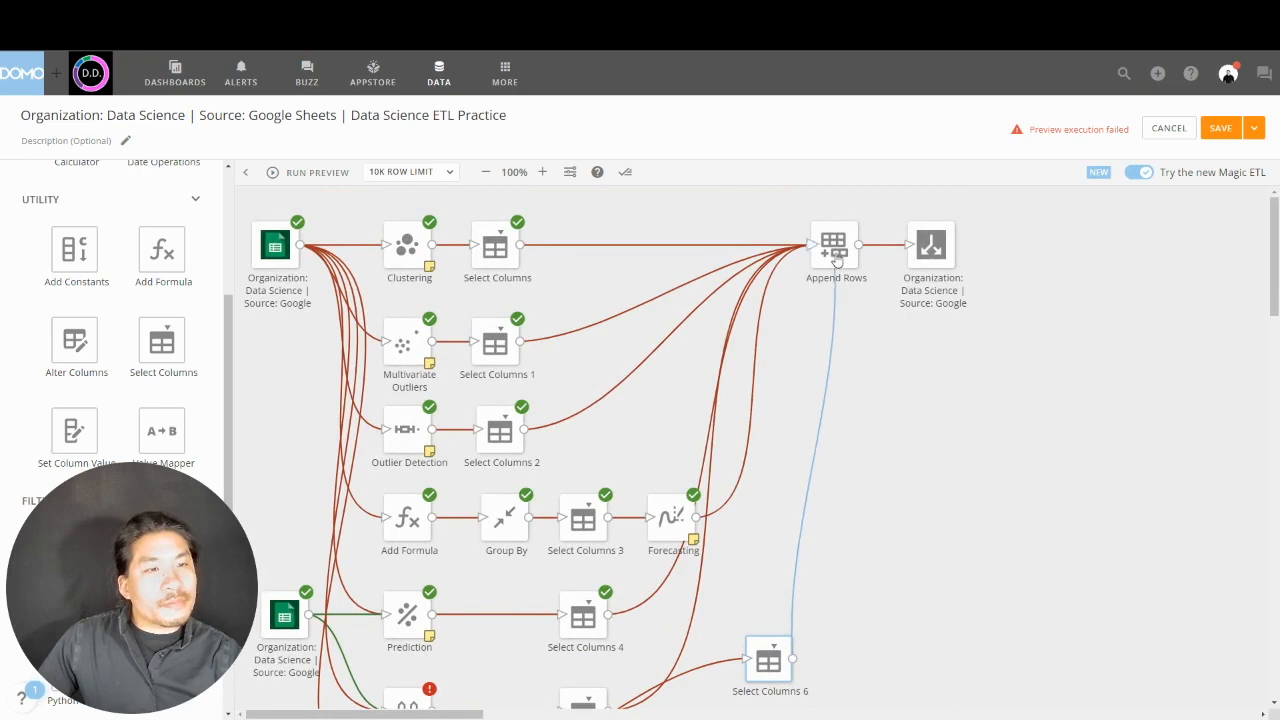
pyautogui.scroll(-5, 860, 445)
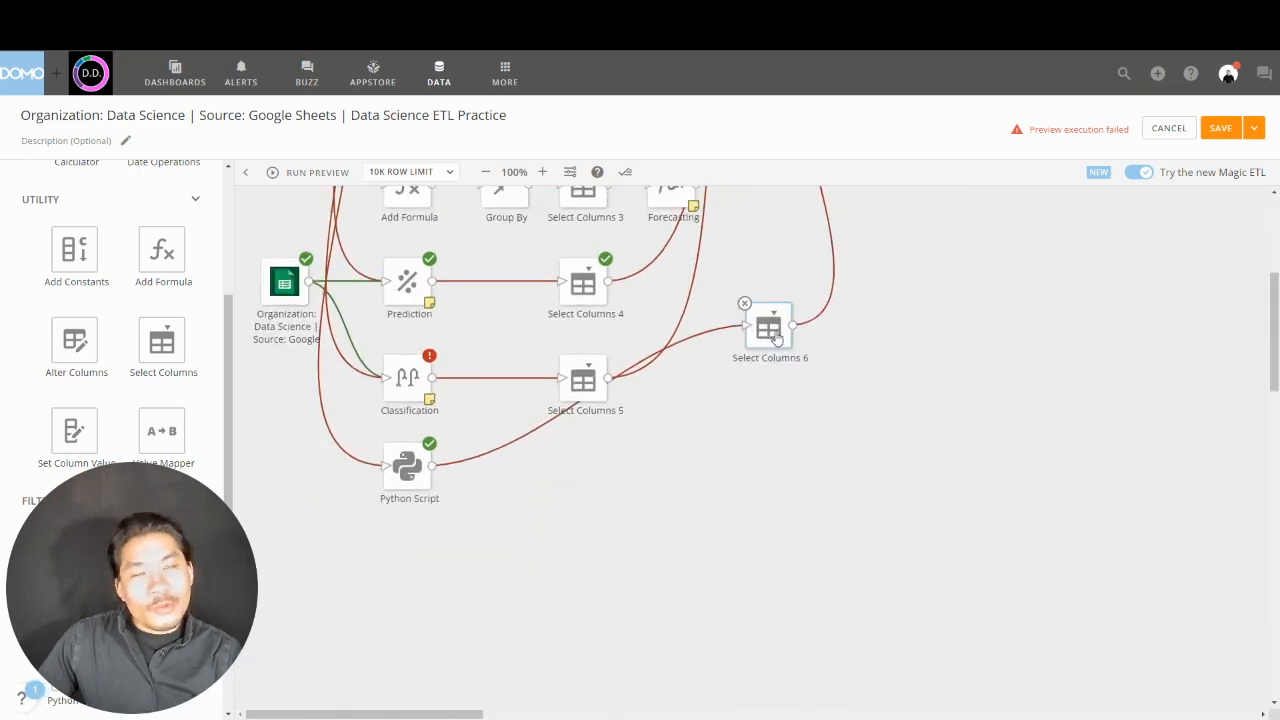
pyautogui.moveTo(745, 335); pyautogui.dragTo(588, 474)
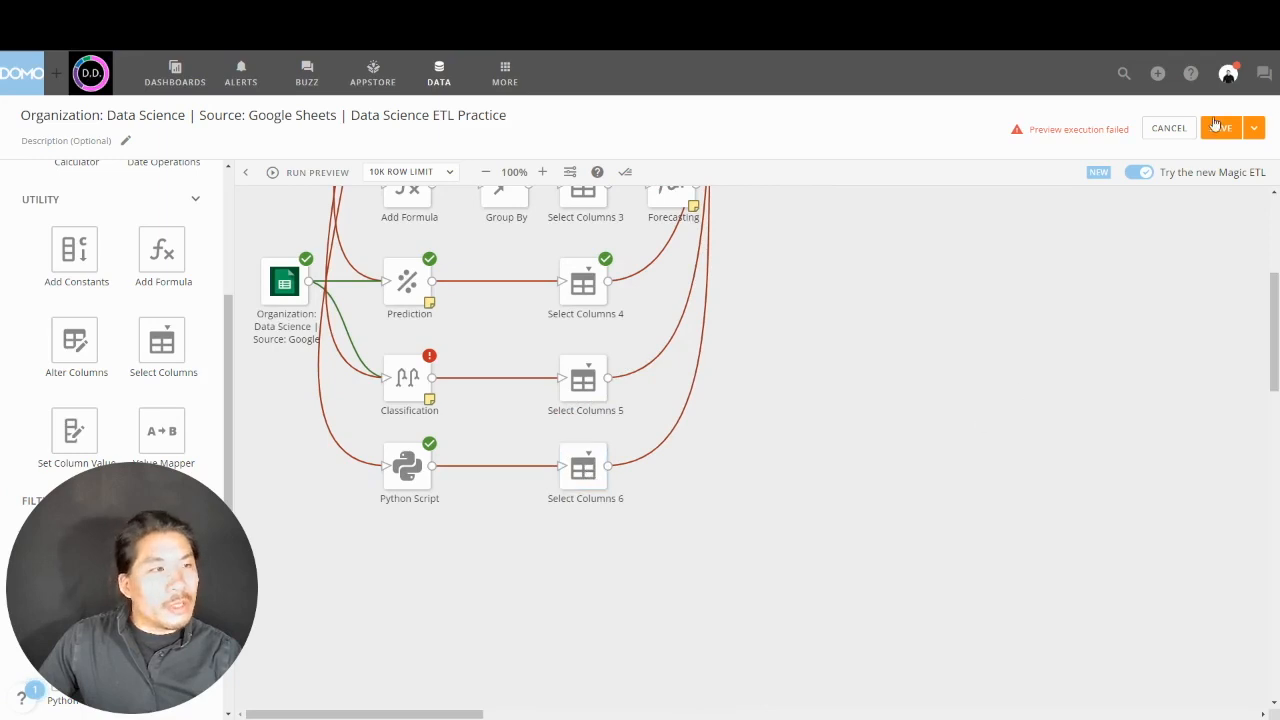
# Step: Save and run the dataflow with its existing trigger and no version description
pyautogui.click(1258, 133)
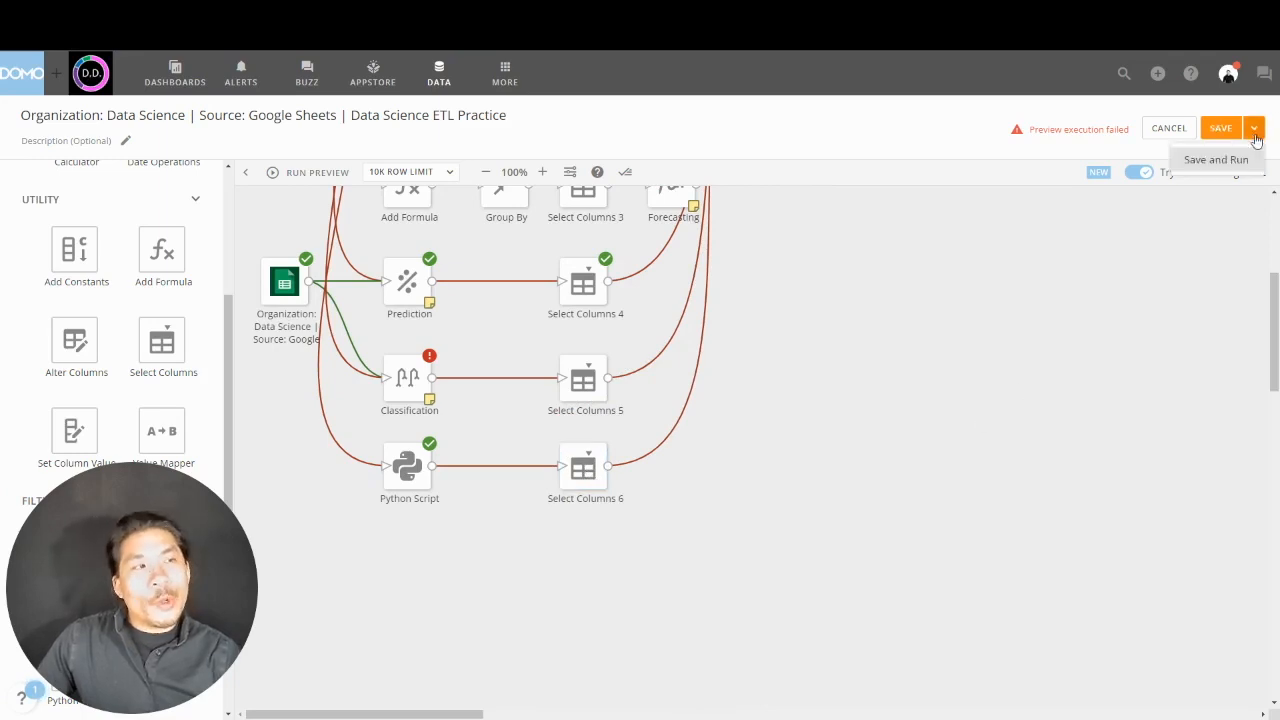
pyautogui.click(1216, 160)
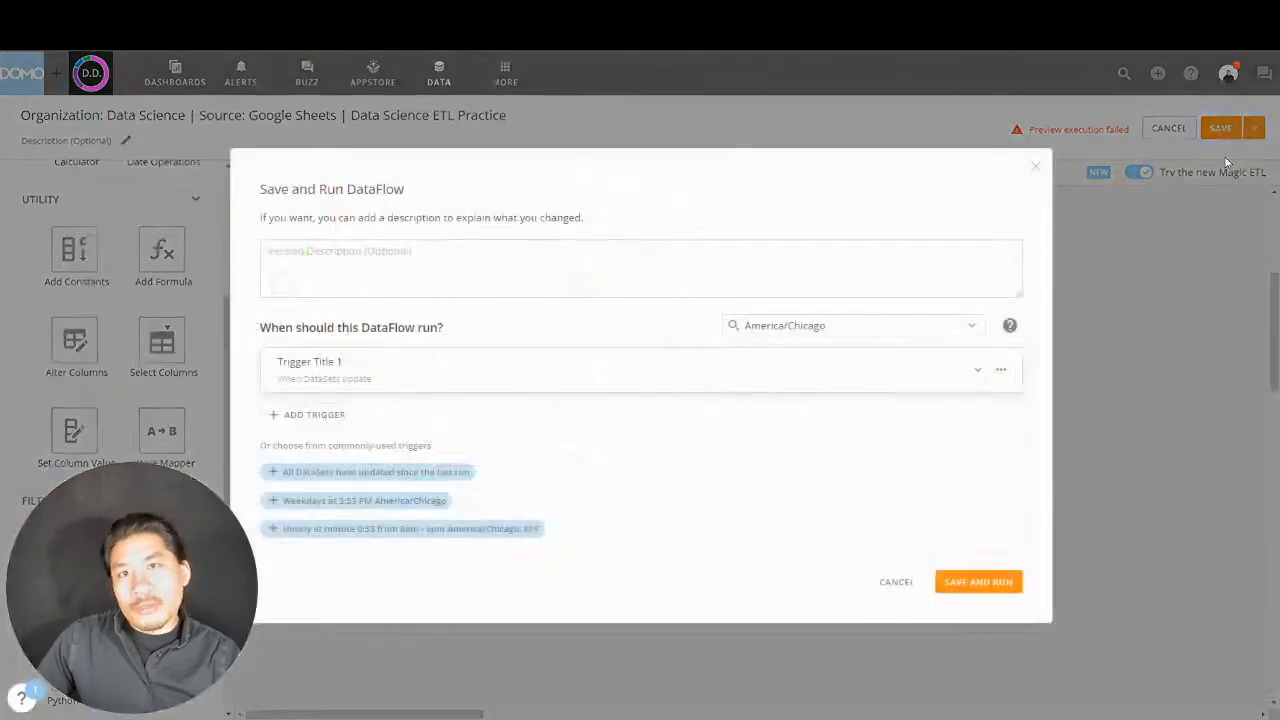
pyautogui.click(975, 588)
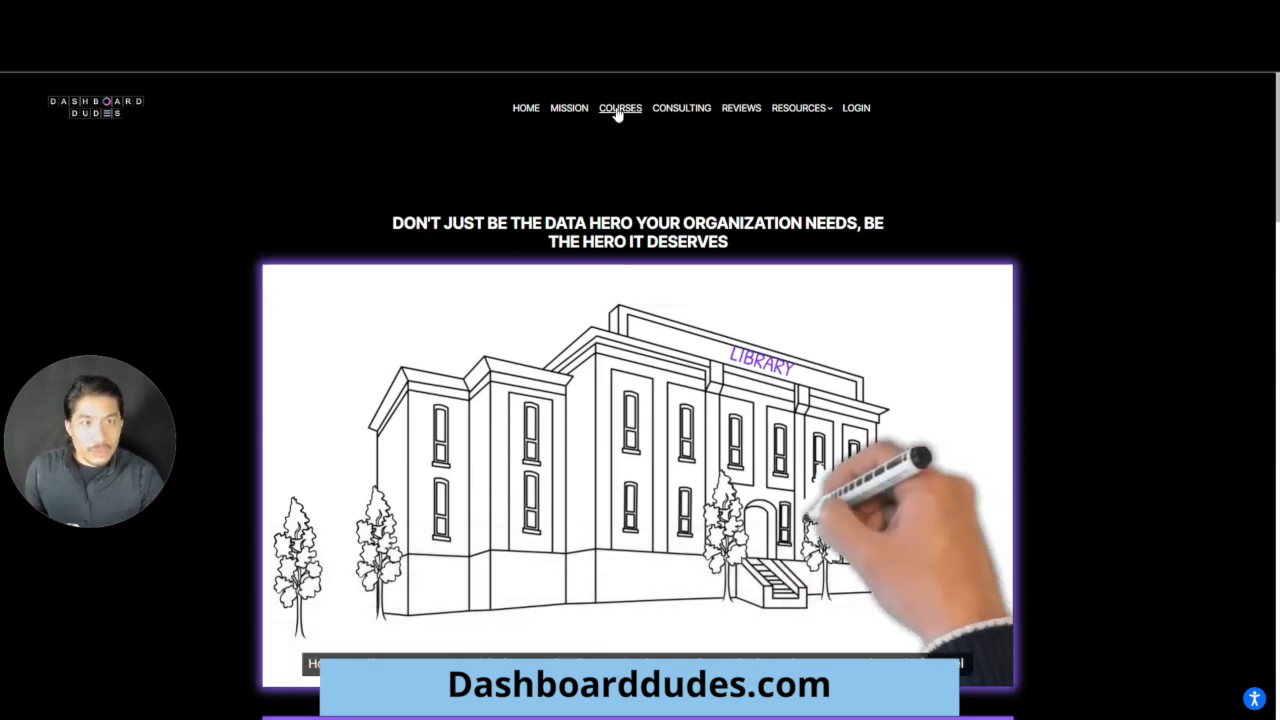
# Step: On the Dashboard Dudes website, open the courses page and look through the available Domo courses
pyautogui.click(617, 113)
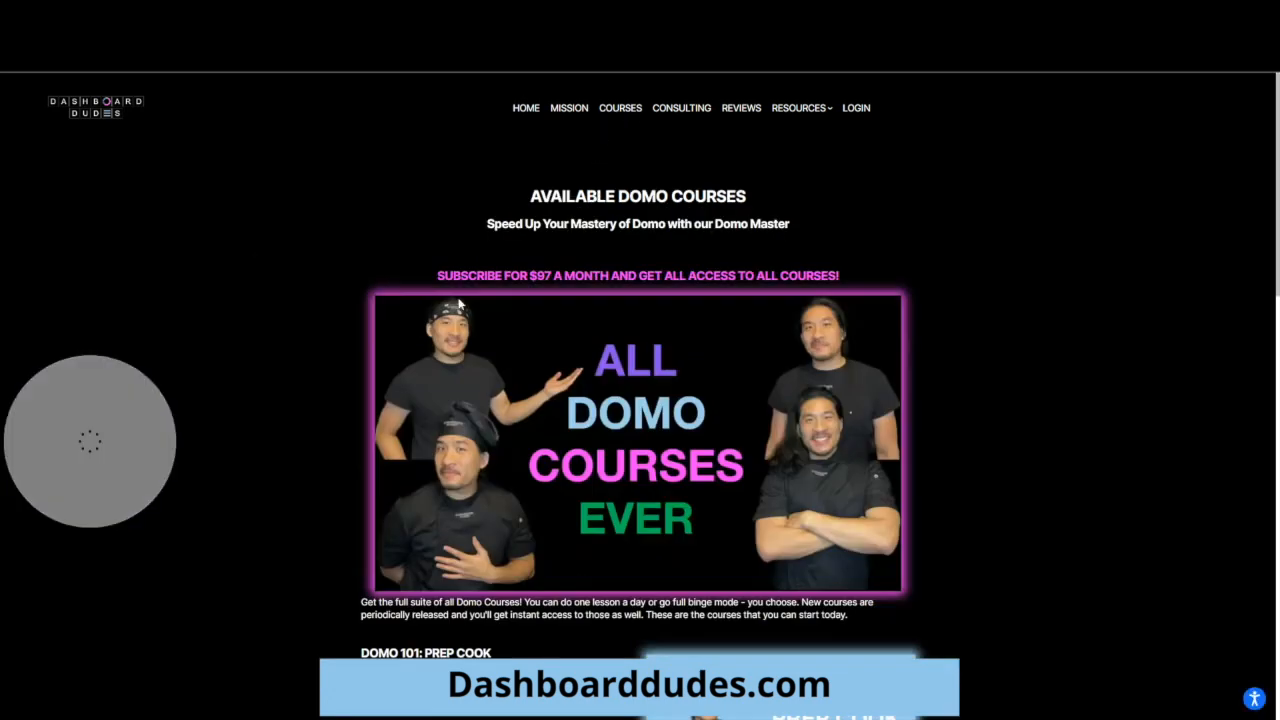
pyautogui.scroll(-2, 566, 415)
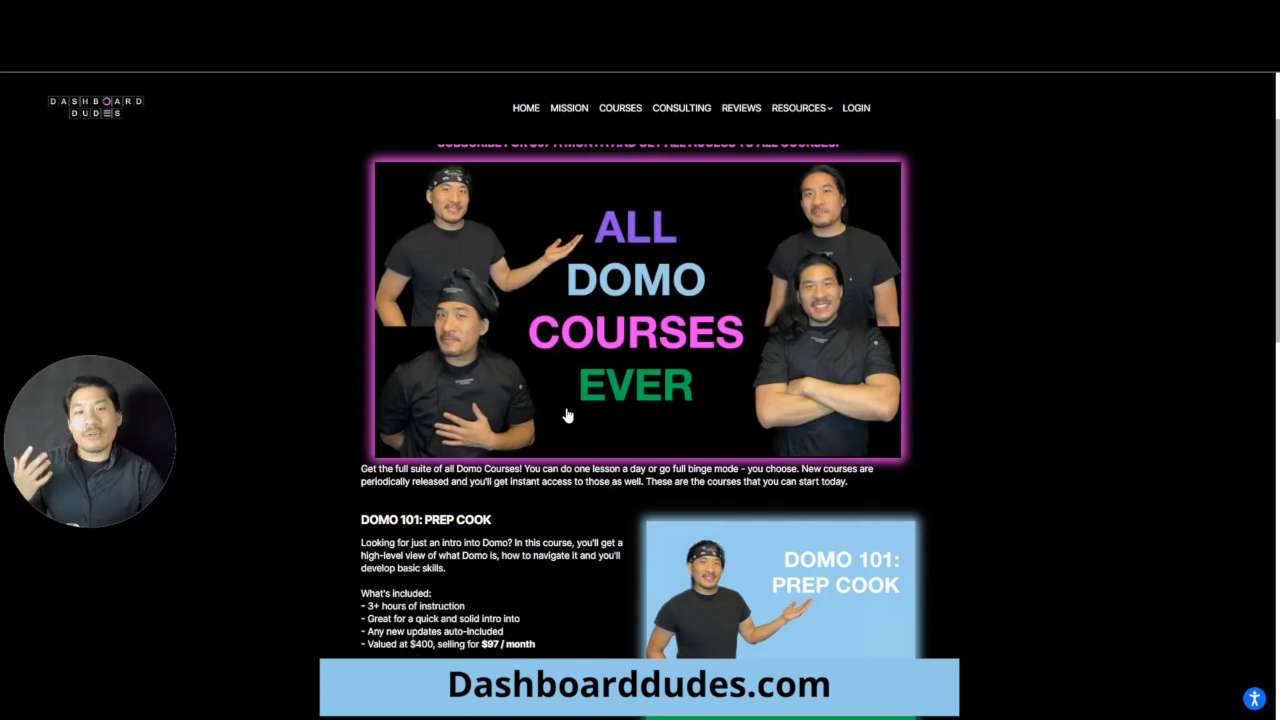
pyautogui.scroll(-3, 566, 415)
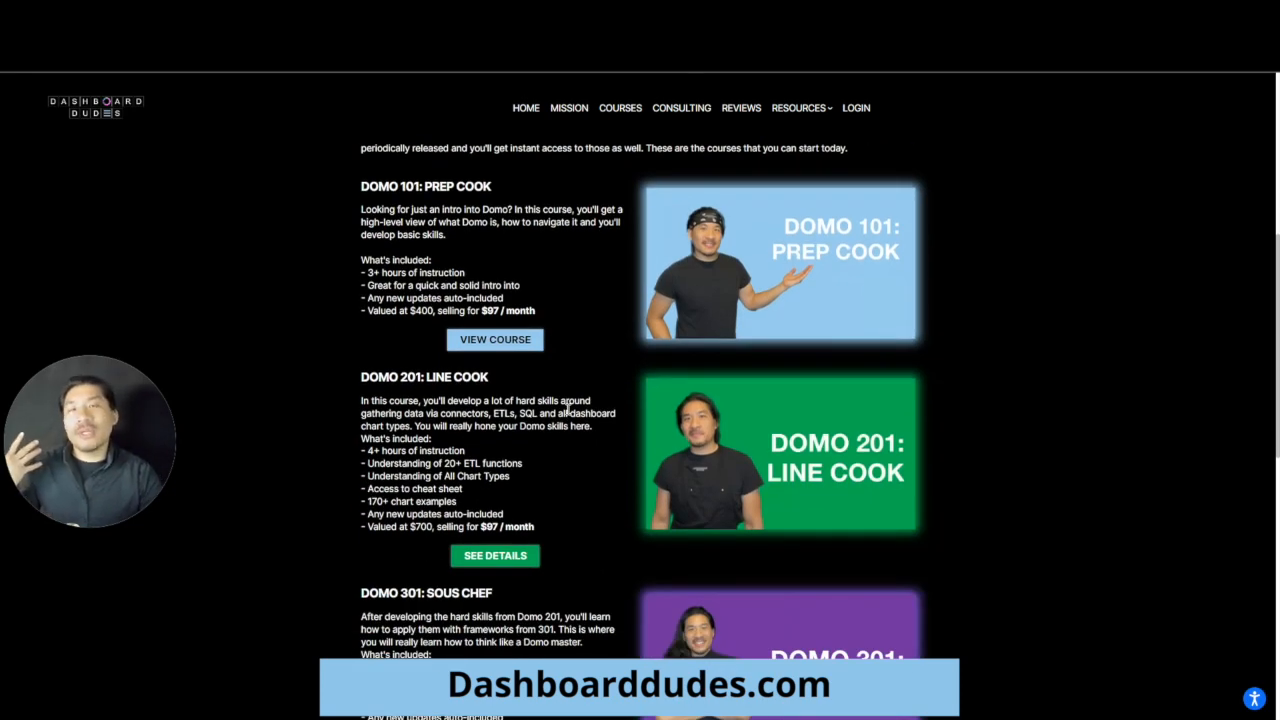
pyautogui.scroll(-5, 566, 410)
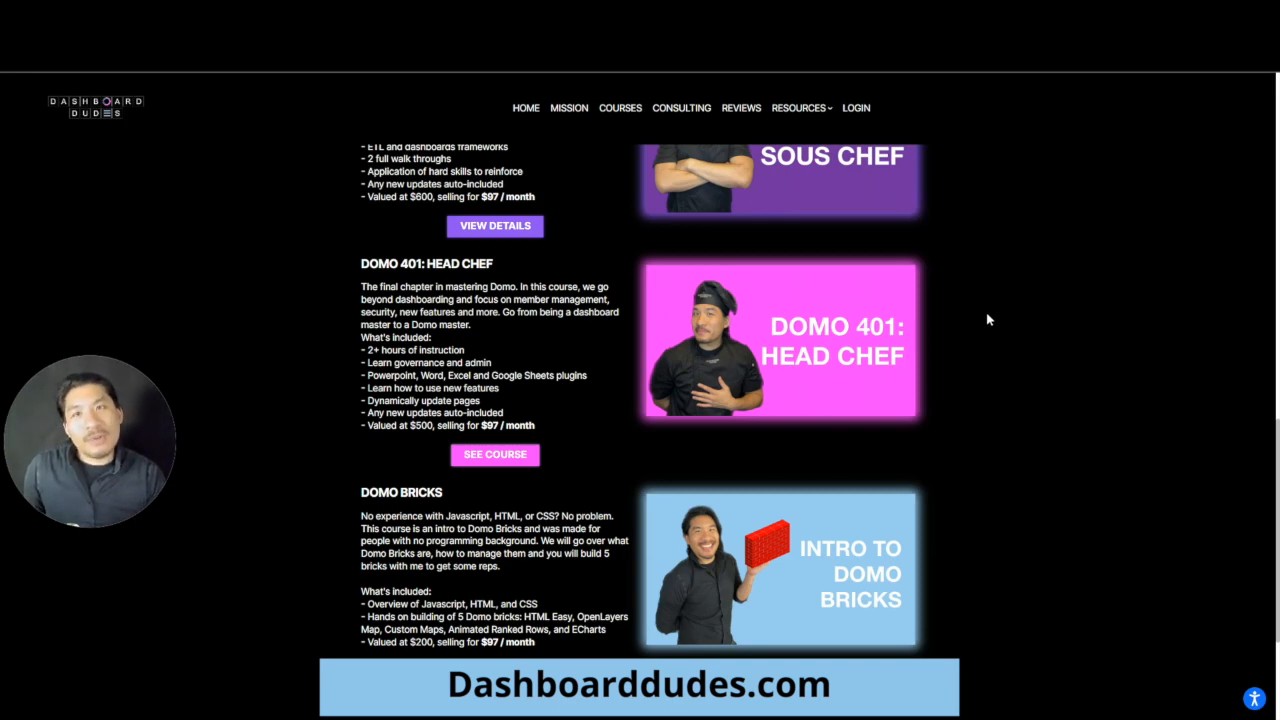
pyautogui.scroll(10, 987, 319)
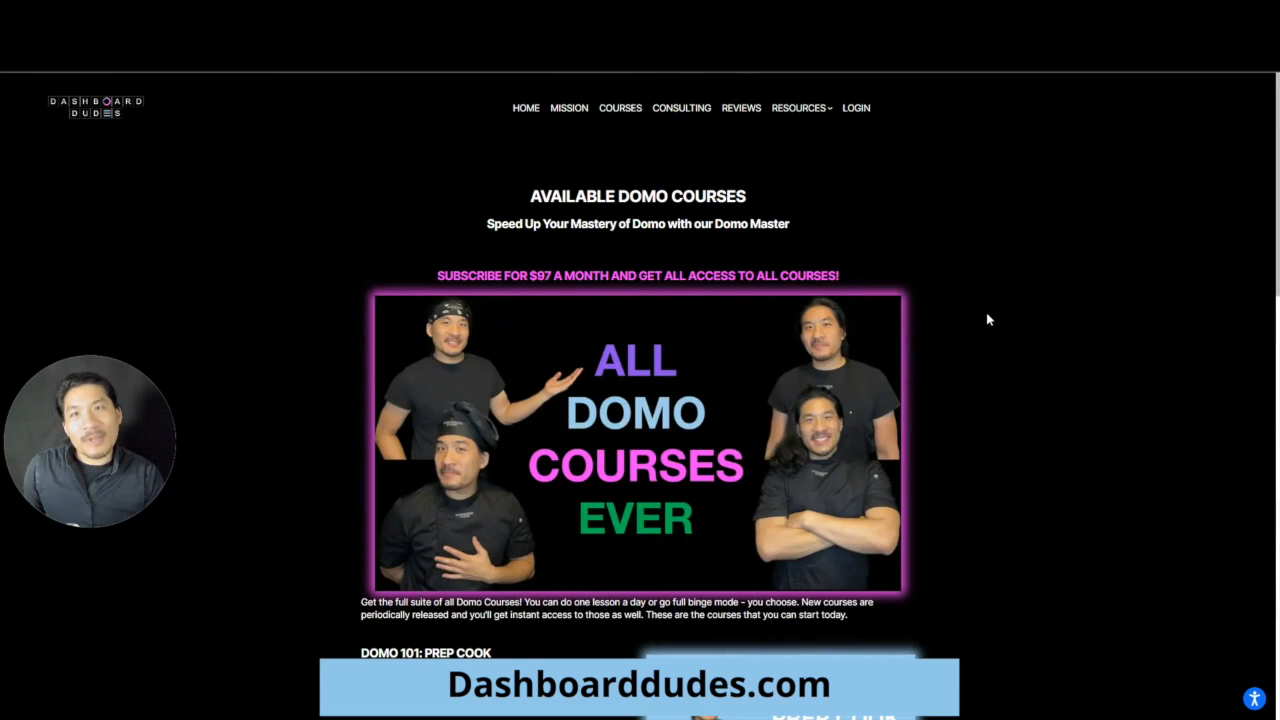